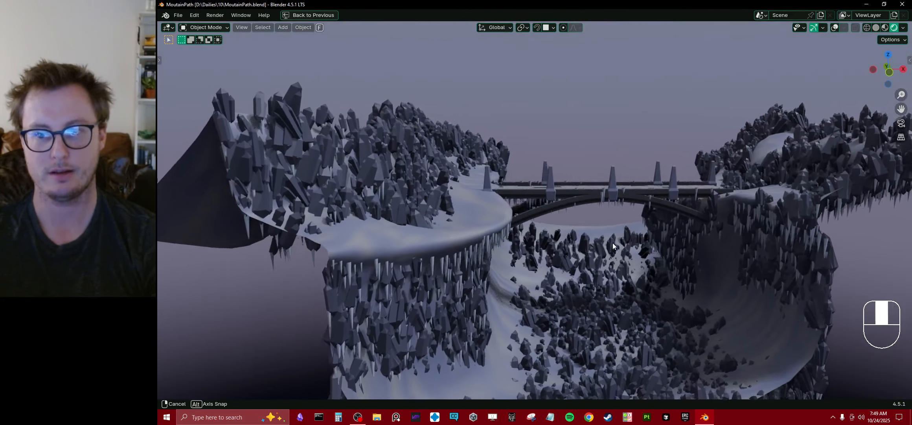
Step: Restore the full workspace, enlarge the 3D viewport and examine the icicles and rocks around the cliffs and bridge
{"action": "scroll", "coordinate": [613, 244], "scroll_direction": "up", "scroll_amount": 6}
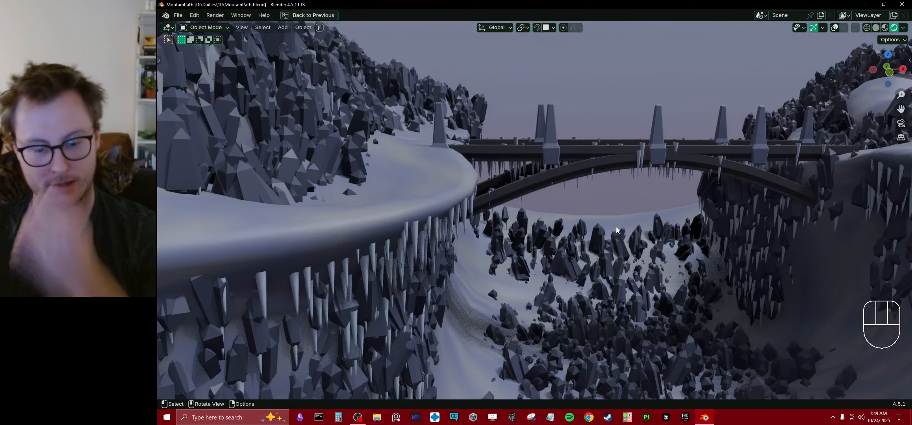
{"action": "key", "text": "ctrl+space"}
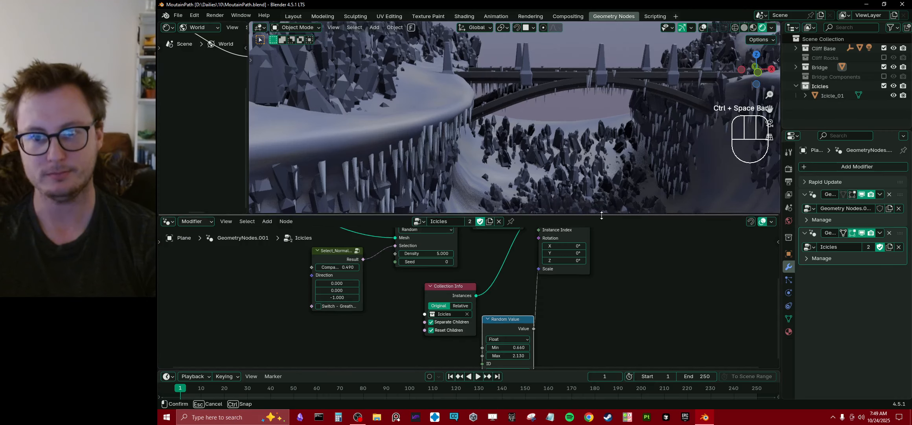
{"action": "left_click_drag", "start_coordinate": [587, 215], "coordinate": [602, 308]}
{"action": "middle_click_drag", "start_coordinate": [605, 180], "coordinate": [455, 127]}
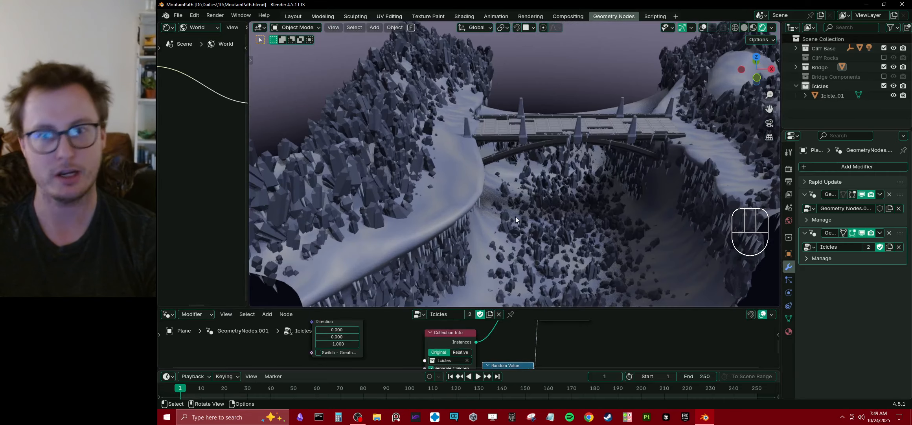
{"action": "middle_click_drag", "start_coordinate": [515, 216], "coordinate": [557, 183]}
{"action": "scroll", "coordinate": [491, 214], "scroll_direction": "down", "scroll_amount": 5}
{"action": "scroll", "coordinate": [557, 182], "scroll_direction": "up", "scroll_amount": 6}
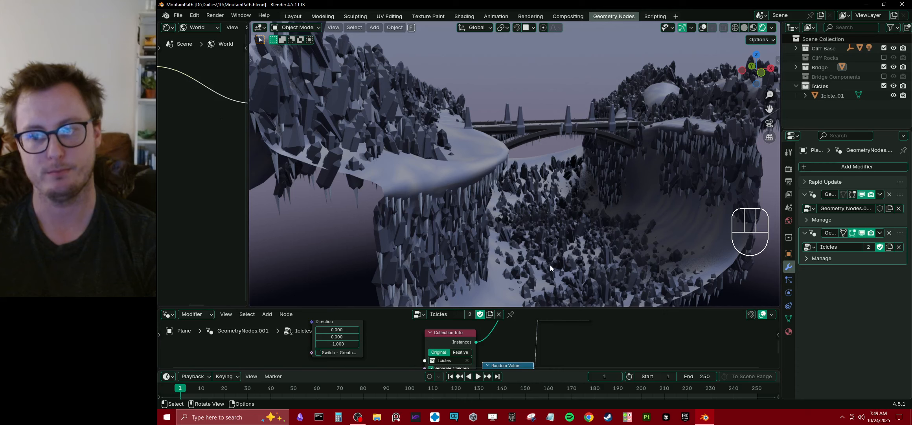
Step: Enlarge the node editor and move the Group Input node closer to the other nodes in the Icicles node tree
{"action": "left_click_drag", "start_coordinate": [544, 306], "coordinate": [399, 82]}
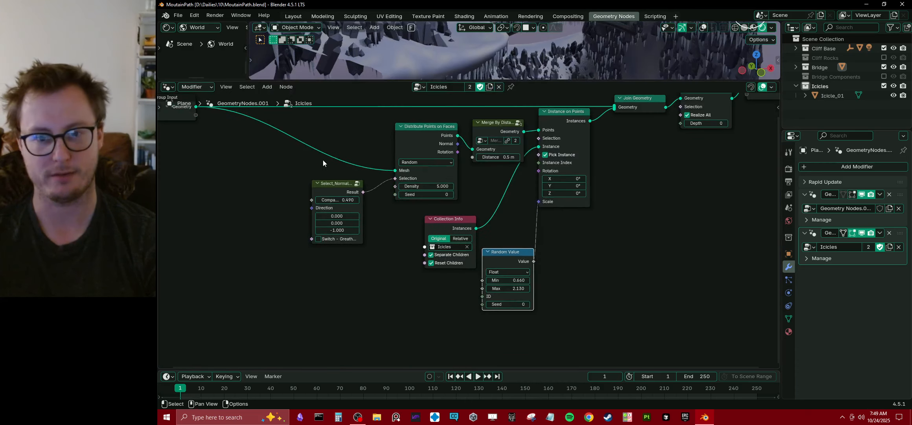
{"action": "middle_click_drag", "start_coordinate": [323, 160], "coordinate": [402, 179]}
{"action": "left_click_drag", "start_coordinate": [399, 82], "coordinate": [398, 224]}
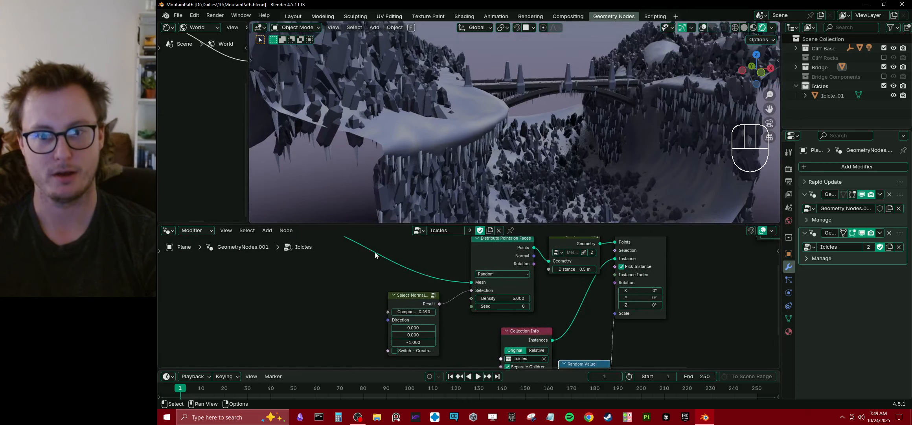
{"action": "scroll", "coordinate": [365, 262], "scroll_direction": "down", "scroll_amount": 2}
{"action": "left_click_drag", "start_coordinate": [344, 277], "coordinate": [409, 281]}
{"action": "key", "text": "g"}
{"action": "left_click", "coordinate": [409, 279]}
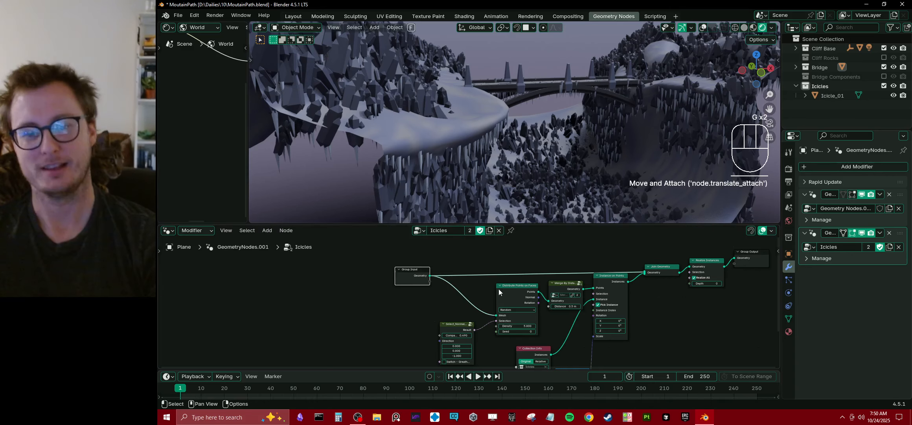
Step: Enlarge the 3D viewport, then collapse the Icicles collection and exclude it from the view layer
{"action": "left_click_drag", "start_coordinate": [549, 224], "coordinate": [553, 337]}
{"action": "scroll", "coordinate": [572, 200], "scroll_direction": "down", "scroll_amount": 3}
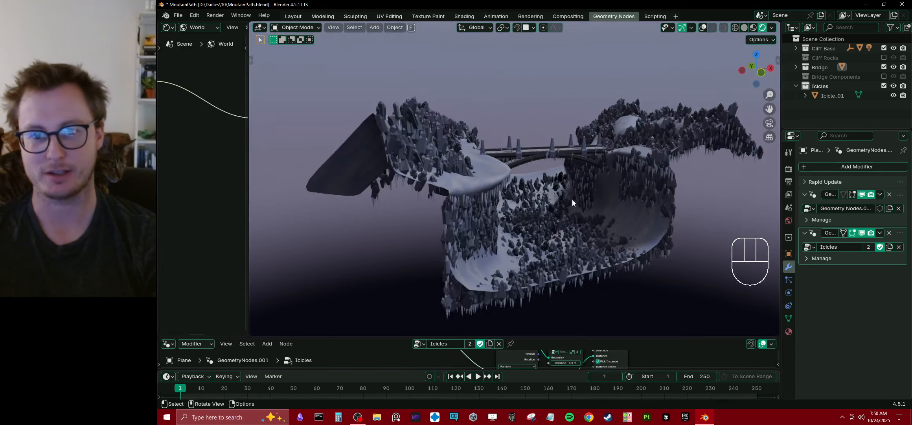
{"action": "middle_click_drag", "start_coordinate": [572, 199], "coordinate": [557, 228]}
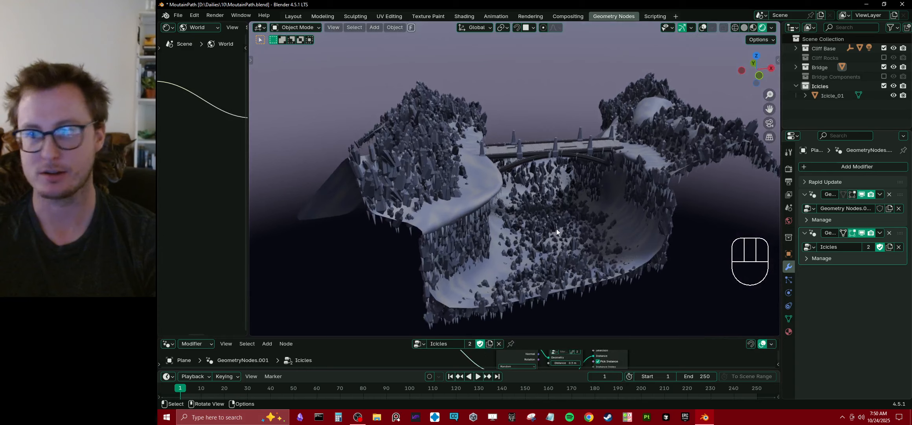
{"action": "left_click", "coordinate": [795, 86]}
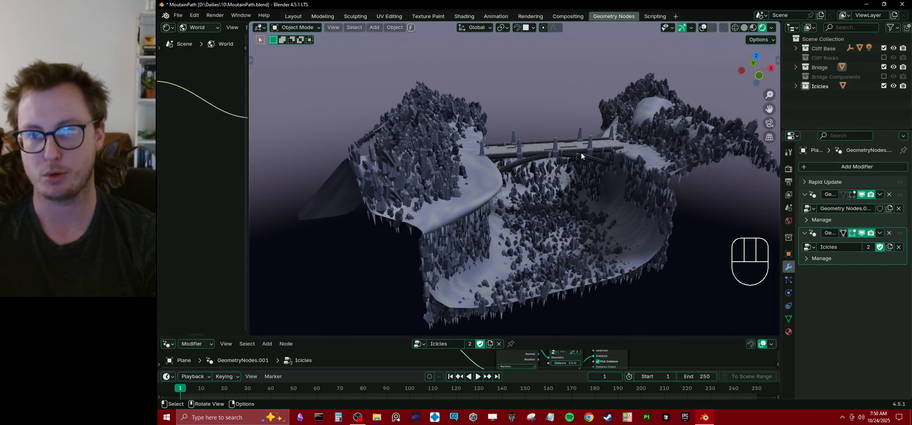
{"action": "middle_click_drag", "start_coordinate": [555, 213], "coordinate": [616, 144]}
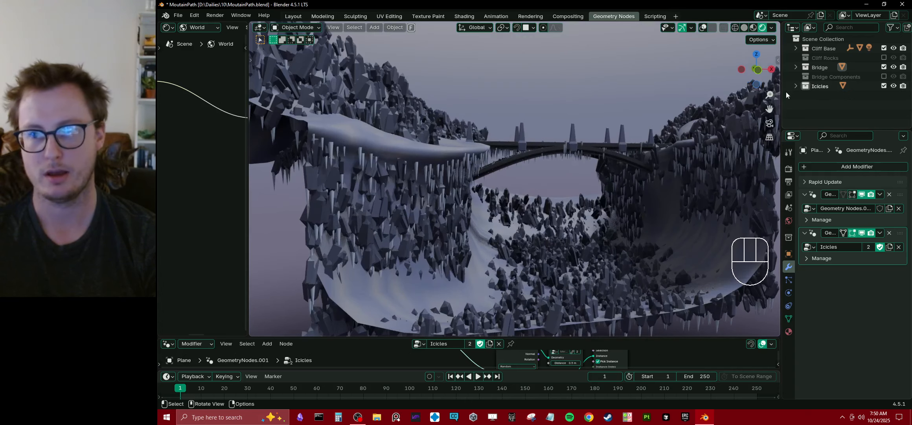
{"action": "left_click", "coordinate": [884, 86]}
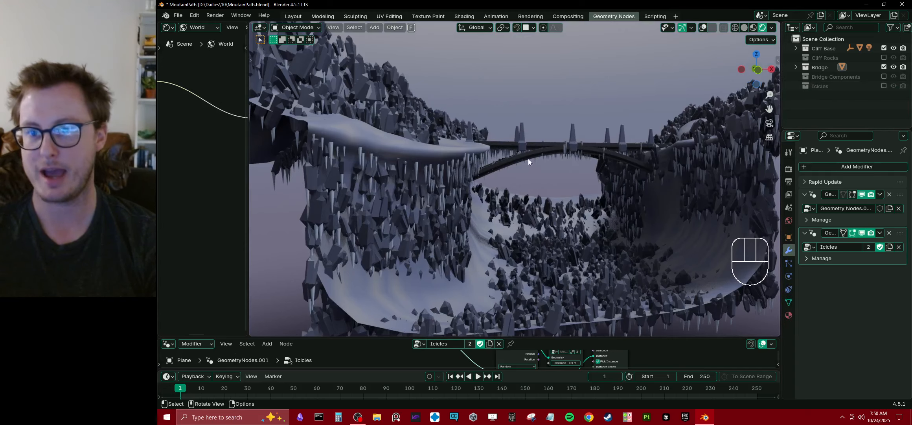
Step: Select the cliff base and include the Cliff Rocks collection in the view layer
{"action": "middle_click_drag", "start_coordinate": [528, 159], "coordinate": [485, 186]}
{"action": "left_click", "coordinate": [454, 178]}
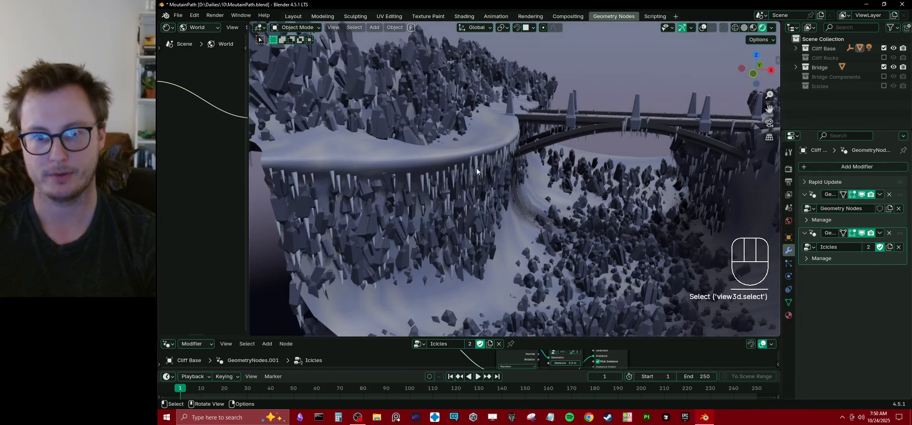
{"action": "left_click", "coordinate": [883, 57]}
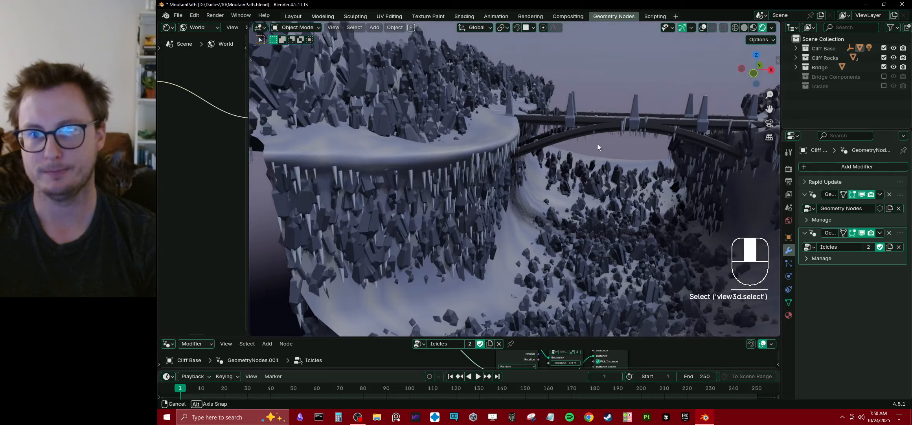
Step: Show the viewport overlays and move the three source cliff rocks off the bridge deck along the Y axis
{"action": "mouse_move", "coordinate": [597, 143]}
{"action": "middle_mouse_down"}
{"action": "mouse_move", "coordinate": [564, 192]}
{"action": "mouse_move", "coordinate": [592, 131]}
{"action": "middle_mouse_up"}
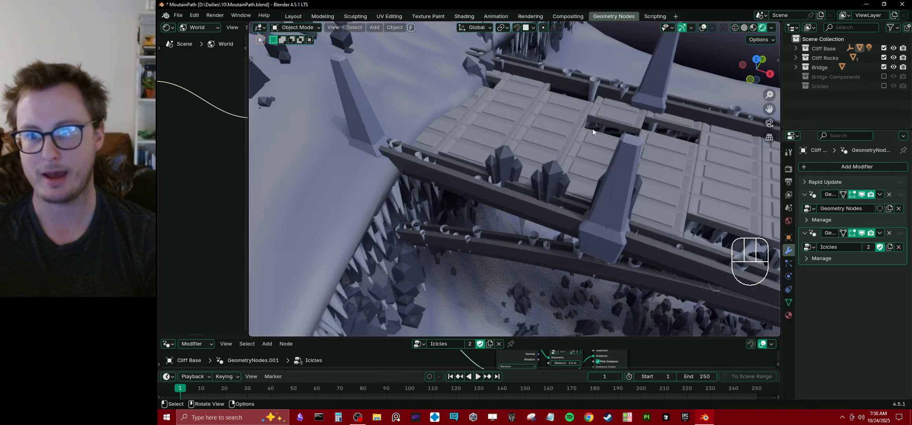
{"action": "left_click", "coordinate": [518, 158]}
{"action": "middle_click_drag", "start_coordinate": [542, 181], "coordinate": [478, 165]}
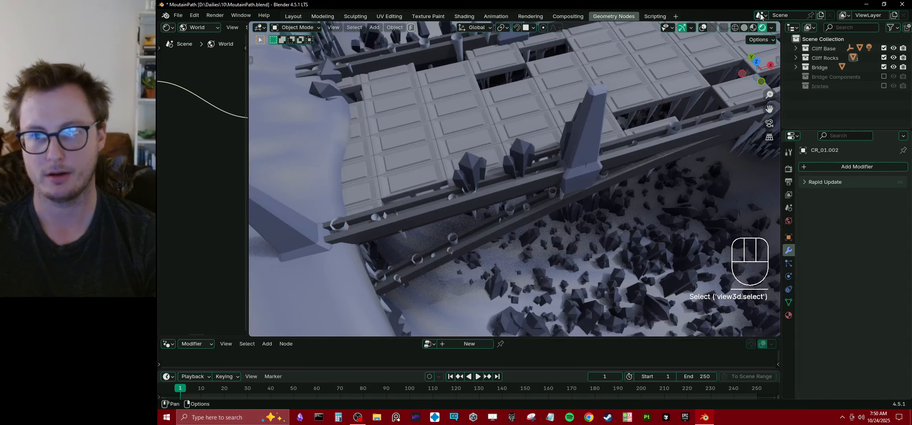
{"action": "left_click", "coordinate": [706, 28]}
{"action": "left_click", "coordinate": [511, 151], "text": "shift"}
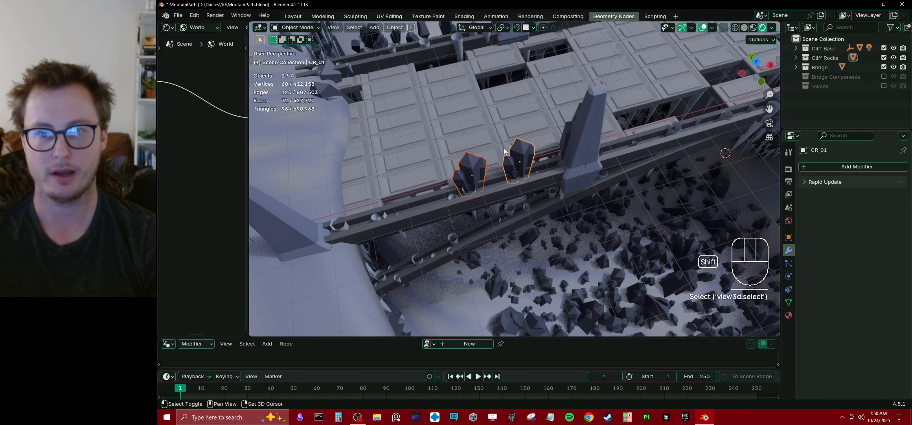
{"action": "middle_click_drag", "start_coordinate": [504, 147], "coordinate": [550, 141]}
{"action": "left_click", "coordinate": [503, 118], "text": "shift"}
{"action": "scroll", "coordinate": [504, 119], "scroll_direction": "down", "scroll_amount": 1}
{"action": "key", "text": "g"}
{"action": "key", "text": "y"}
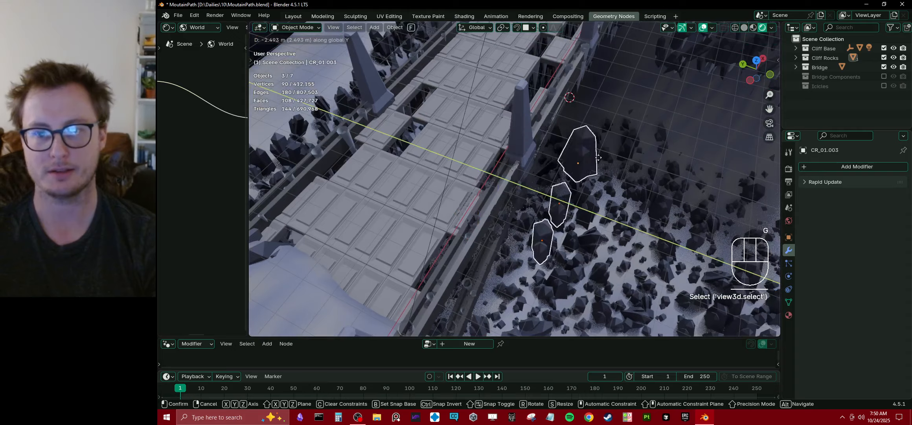
{"action": "left_click", "coordinate": [618, 166]}
{"action": "mouse_move", "coordinate": [618, 165]}
{"action": "middle_mouse_down"}
{"action": "mouse_move", "coordinate": [535, 105]}
{"action": "mouse_move", "coordinate": [587, 158]}
{"action": "mouse_move", "coordinate": [629, 165]}
{"action": "middle_mouse_up"}
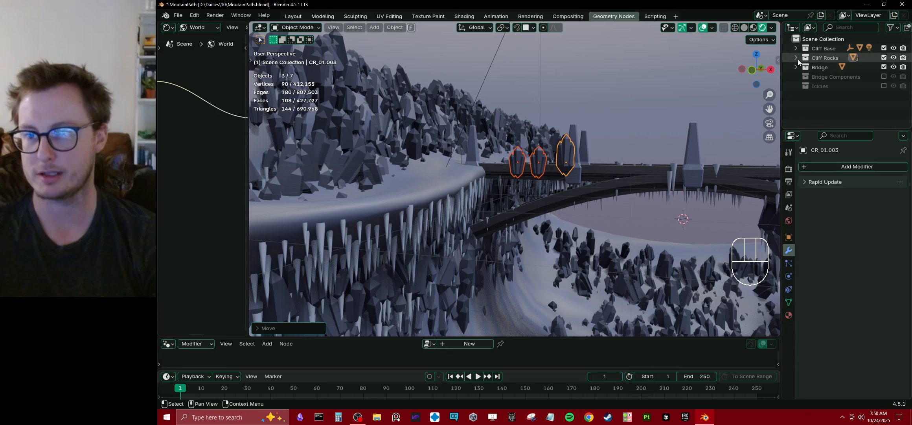
Step: Enter Edit Mode on the Cliff Base and disable its first Geometry Nodes modifier's display in Edit Mode
{"action": "left_click", "coordinate": [797, 58]}
{"action": "left_click", "coordinate": [796, 58]}
{"action": "left_click", "coordinate": [795, 48]}
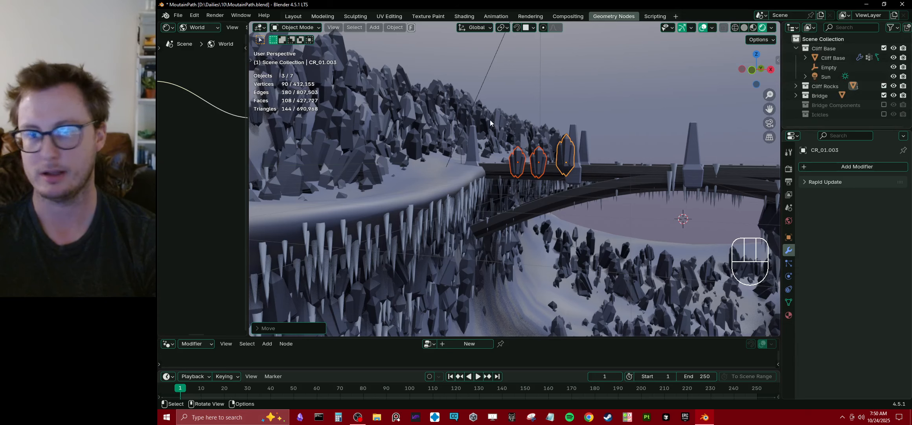
{"action": "middle_click_drag", "start_coordinate": [477, 126], "coordinate": [503, 163]}
{"action": "left_click", "coordinate": [411, 129]}
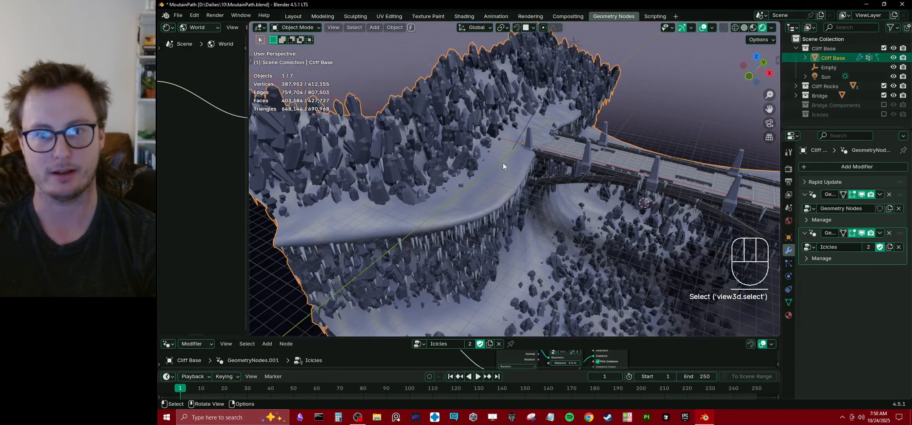
{"action": "key", "text": "Tab"}
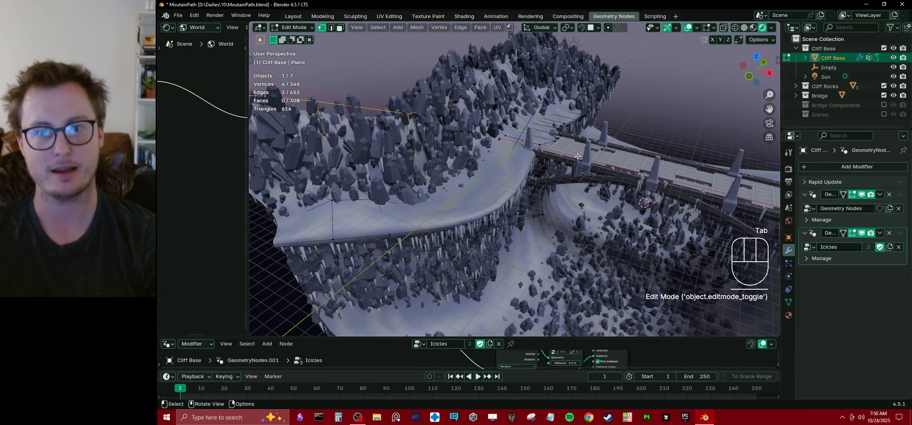
{"action": "left_click", "coordinate": [851, 195]}
{"action": "middle_click_drag", "start_coordinate": [566, 195], "coordinate": [630, 121]}
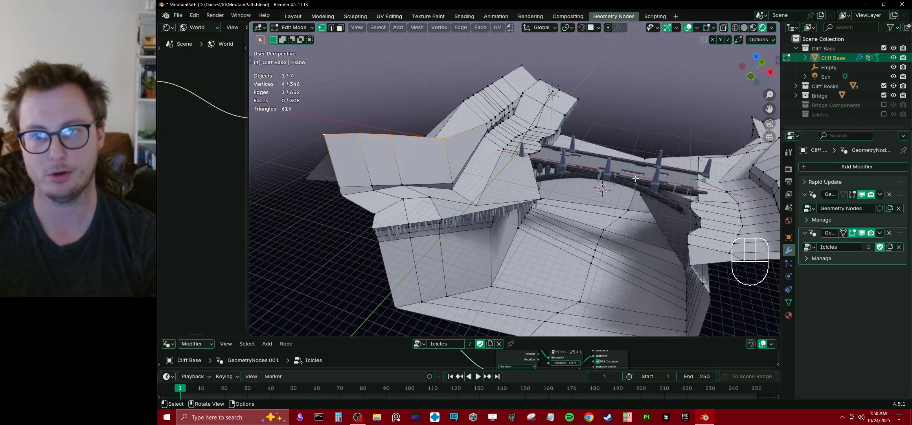
{"action": "mouse_move", "coordinate": [635, 178]}
{"action": "middle_mouse_down"}
{"action": "mouse_move", "coordinate": [704, 193]}
{"action": "mouse_move", "coordinate": [647, 175]}
{"action": "middle_mouse_up"}
{"action": "scroll", "coordinate": [647, 175], "scroll_direction": "down", "scroll_amount": 1}
Step: Select only the vertices of the Path vertex group and examine their extent on the cliff mesh in wireframe
{"action": "left_click", "coordinate": [788, 304]}
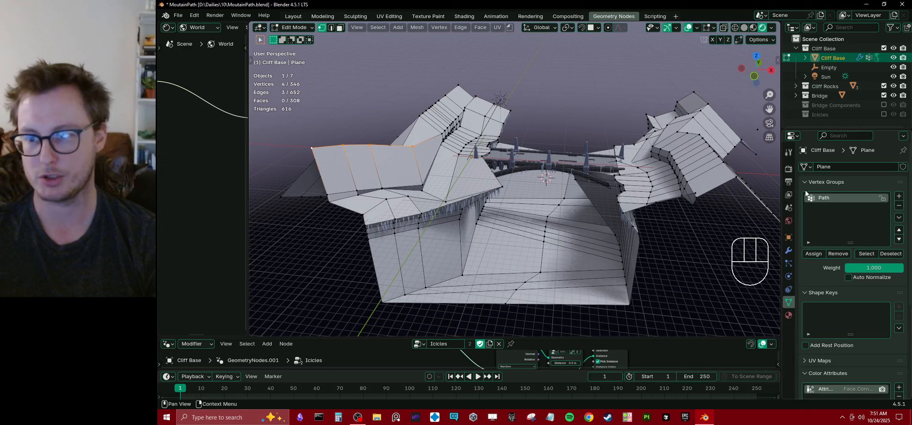
{"action": "key", "text": "alt+a"}
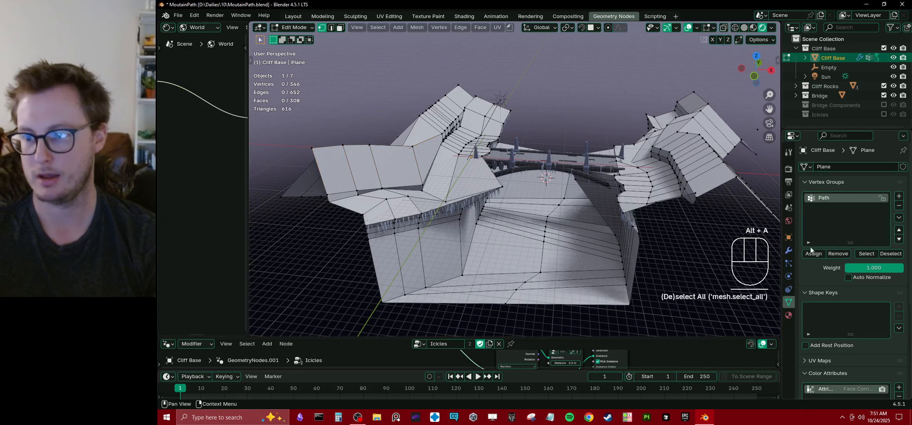
{"action": "left_click", "coordinate": [867, 254]}
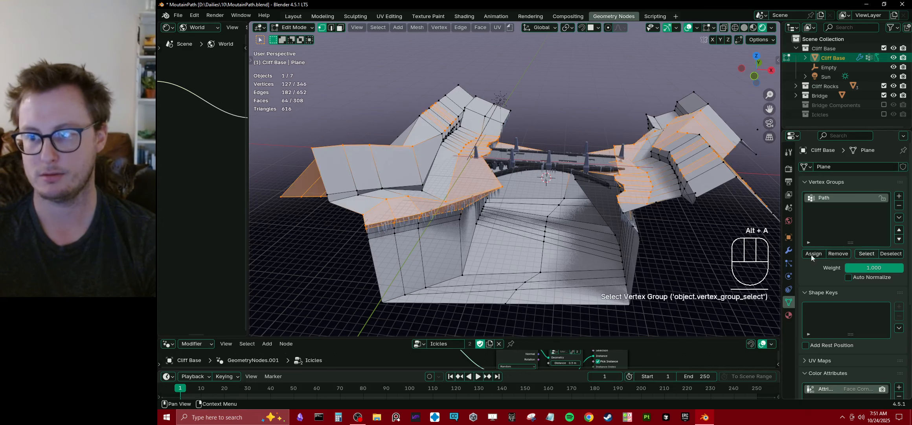
{"action": "key", "text": "z"}
{"action": "middle_click_drag", "start_coordinate": [511, 196], "coordinate": [493, 167]}
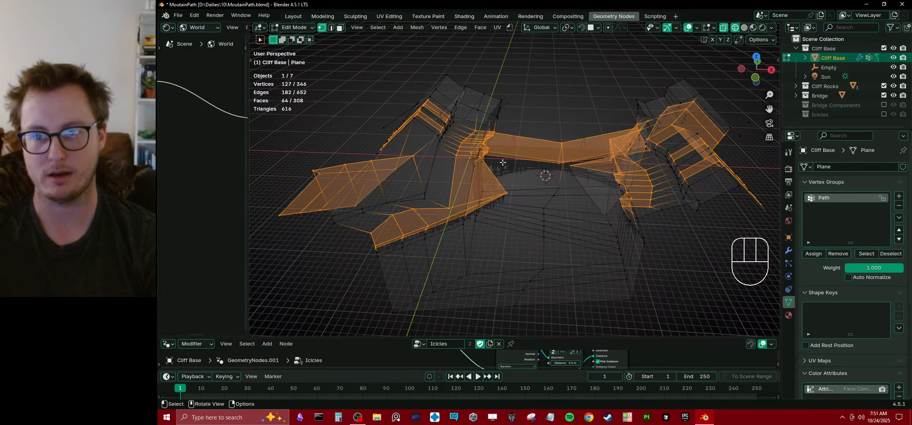
{"action": "key", "text": "z"}
{"action": "middle_click_drag", "start_coordinate": [535, 211], "coordinate": [574, 201]}
Step: Return the Cliff Base to Object Mode with rendered shading and examine the rocks and icicles along the path
{"action": "key", "text": "Tab"}
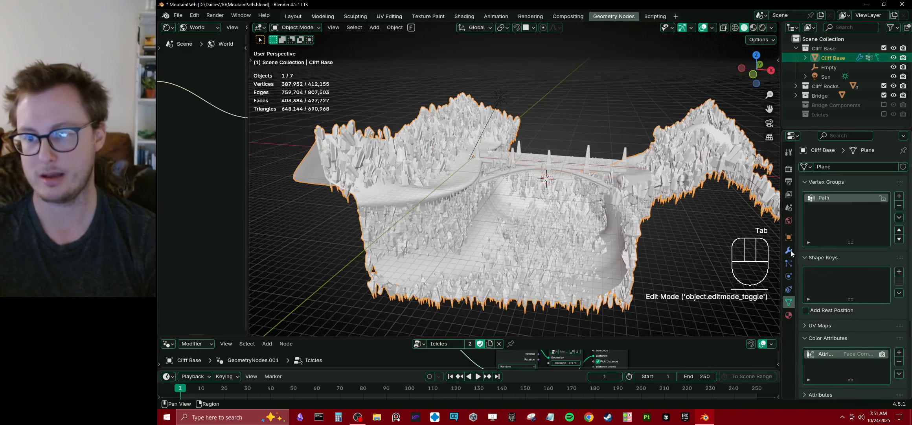
{"action": "scroll", "coordinate": [394, 160], "scroll_direction": "up", "scroll_amount": 3}
{"action": "key", "text": "z"}
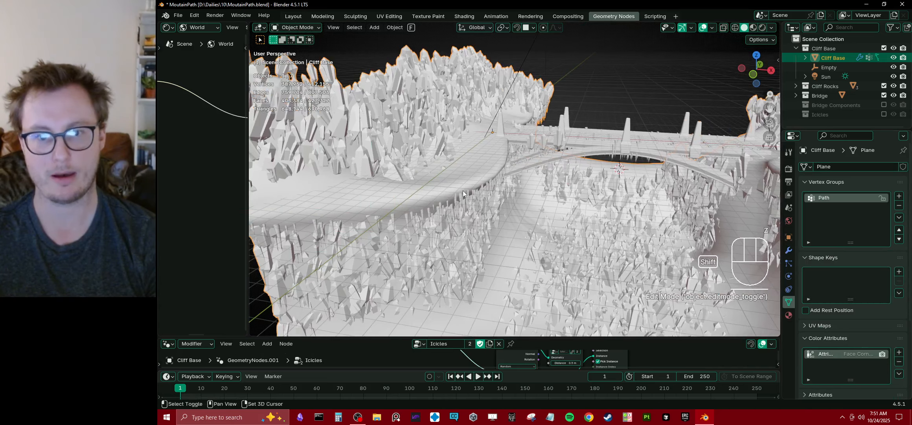
{"action": "mouse_move", "coordinate": [463, 193]}
{"action": "middle_mouse_down", "text": "shift"}
{"action": "mouse_move", "coordinate": [507, 193]}
{"action": "mouse_move", "coordinate": [416, 223]}
{"action": "mouse_move", "coordinate": [474, 196]}
{"action": "middle_mouse_up", "text": "shift"}
{"action": "key", "text": "z"}
{"action": "key", "text": "z"}
{"action": "scroll", "coordinate": [508, 210], "scroll_direction": "up", "scroll_amount": 2}
{"action": "scroll", "coordinate": [474, 195], "scroll_direction": "down", "scroll_amount": 2}
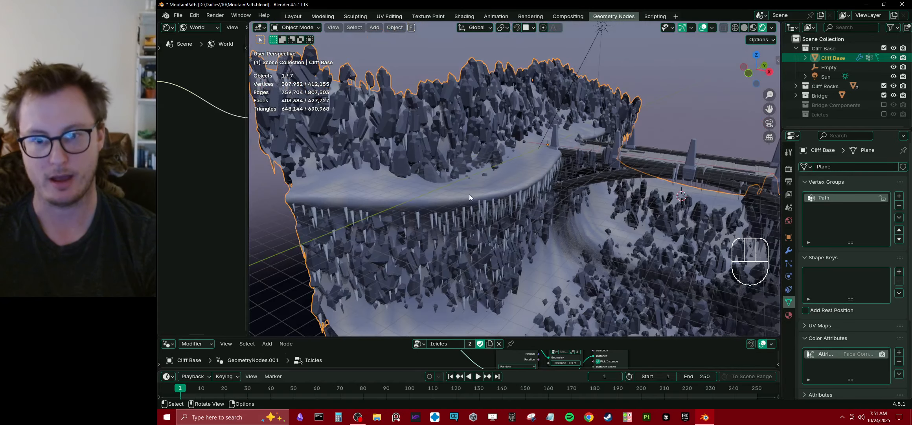
{"action": "middle_click_drag", "start_coordinate": [531, 104], "coordinate": [503, 161]}
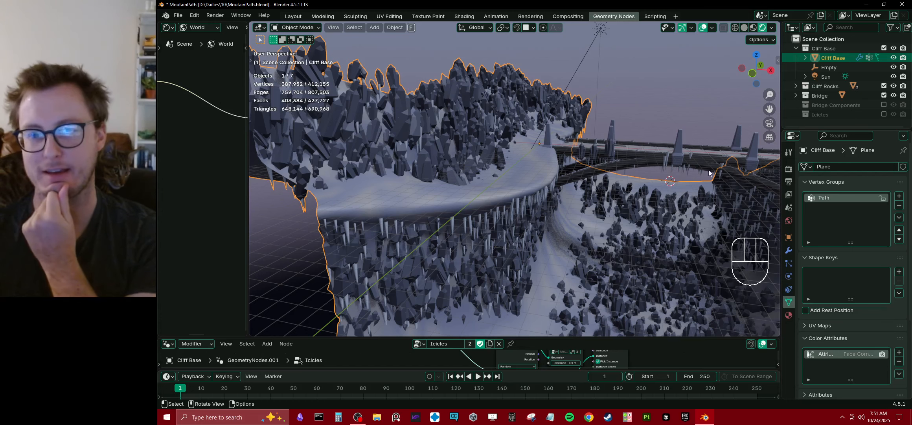
{"action": "middle_click_drag", "start_coordinate": [444, 197], "coordinate": [589, 136]}
{"action": "middle_click_drag", "start_coordinate": [633, 115], "coordinate": [530, 100]}
{"action": "middle_click_drag", "start_coordinate": [585, 122], "coordinate": [544, 166]}
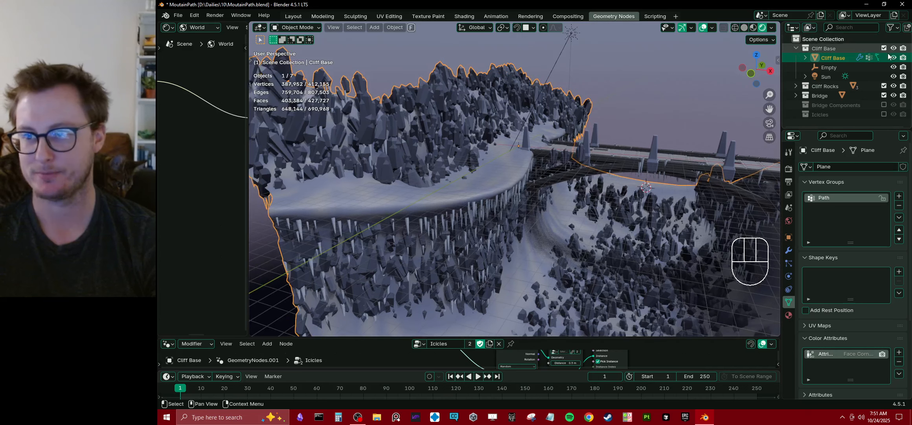
Step: Exclude the Cliff Rocks collection from the view layer, keeping the Cliff Base selected
{"action": "left_click", "coordinate": [884, 87]}
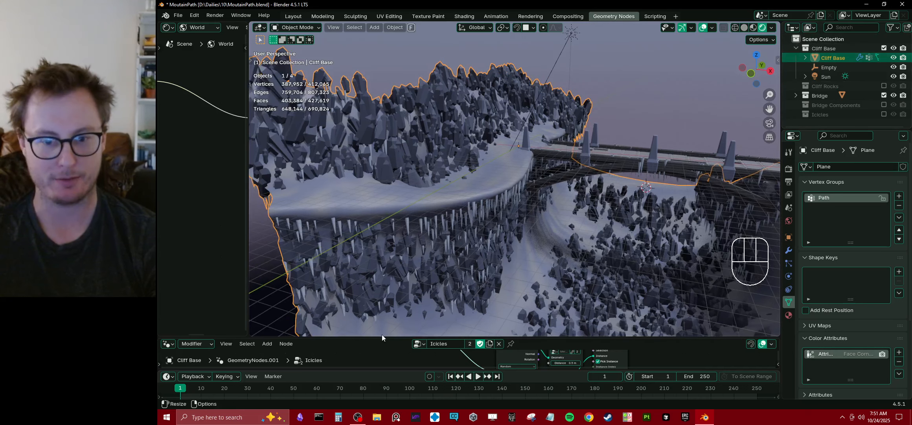
{"action": "left_click", "coordinate": [419, 277]}
Step: Rename the node group of the Cliff Base's first Geometry Nodes modifier to "Icy Rocky Terrain"
{"action": "left_click", "coordinate": [788, 250]}
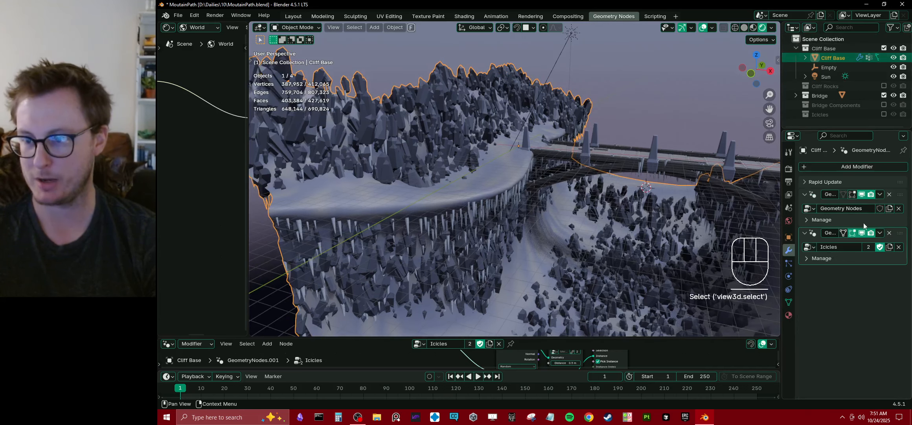
{"action": "left_click", "coordinate": [868, 204]}
{"action": "left_click", "coordinate": [856, 208]}
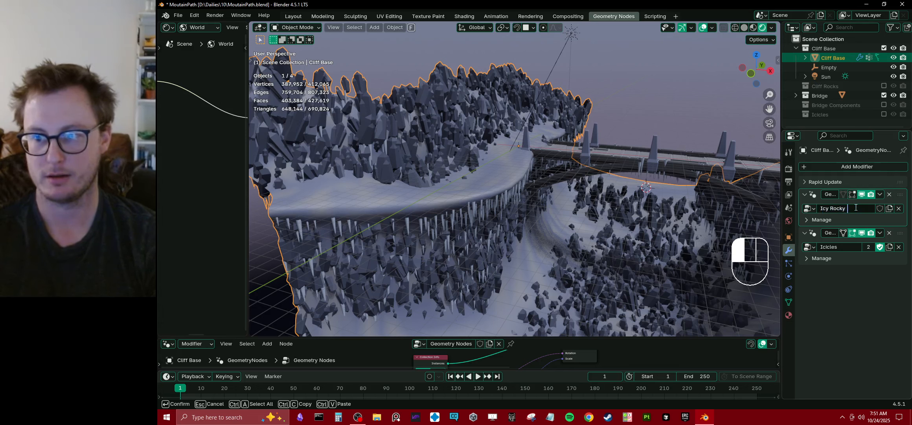
{"action": "type", "text": "Icy Rocky Terrain"}
{"action": "key", "text": "Return"}
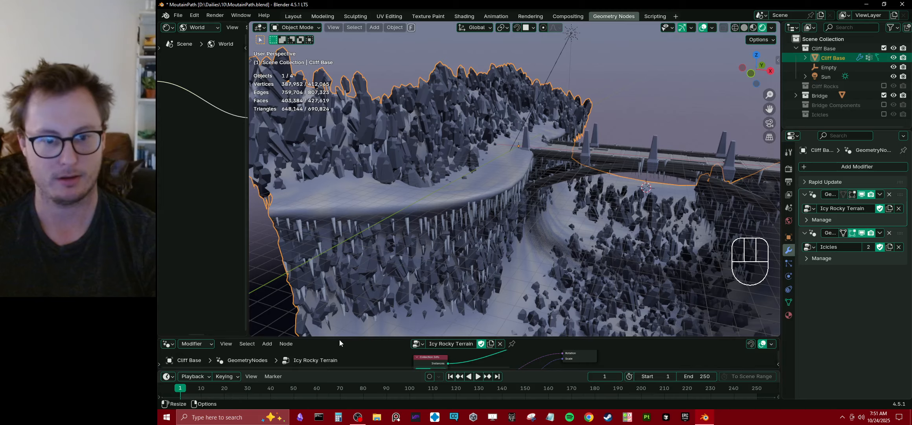
Step: Enlarge the node editor to examine the whole Icy Rocky Terrain node tree, then restore an even split with the viewport
{"action": "left_click_drag", "start_coordinate": [339, 337], "coordinate": [356, 126]}
{"action": "middle_click_drag", "start_coordinate": [364, 273], "coordinate": [412, 273]}
{"action": "scroll", "coordinate": [412, 273], "scroll_direction": "down", "scroll_amount": 9}
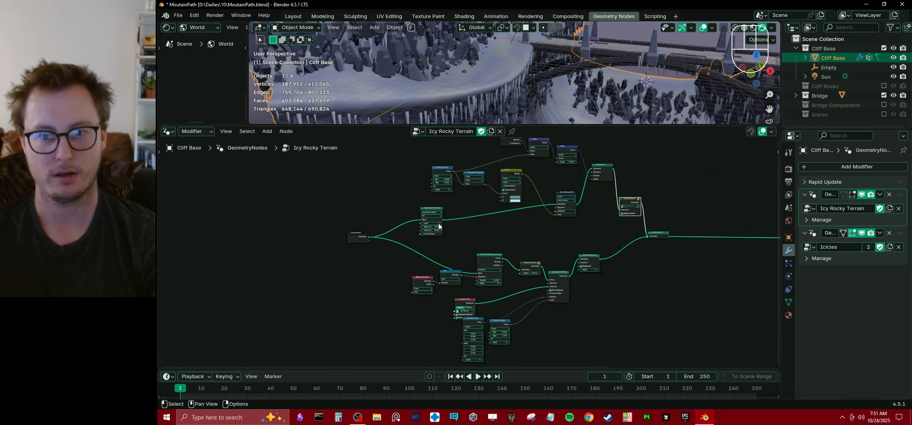
{"action": "middle_click_drag", "start_coordinate": [385, 238], "coordinate": [403, 227]}
{"action": "scroll", "coordinate": [403, 228], "scroll_direction": "up", "scroll_amount": 2}
{"action": "scroll", "coordinate": [393, 228], "scroll_direction": "up", "scroll_amount": 2}
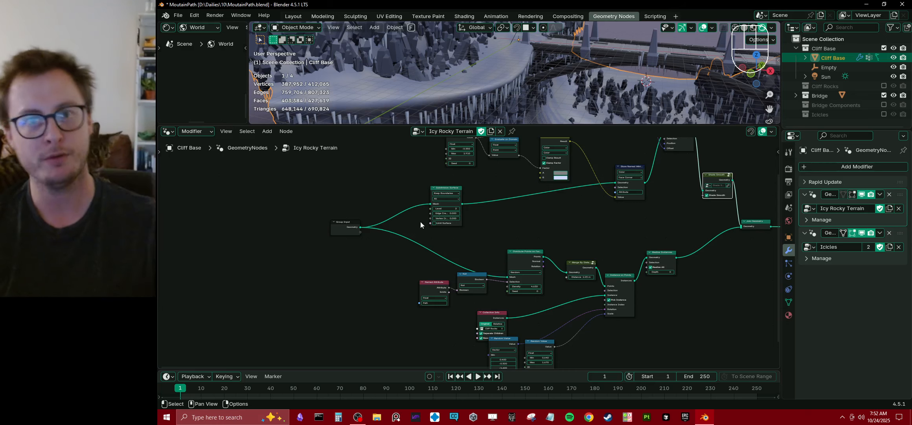
{"action": "left_click_drag", "start_coordinate": [383, 126], "coordinate": [380, 228]}
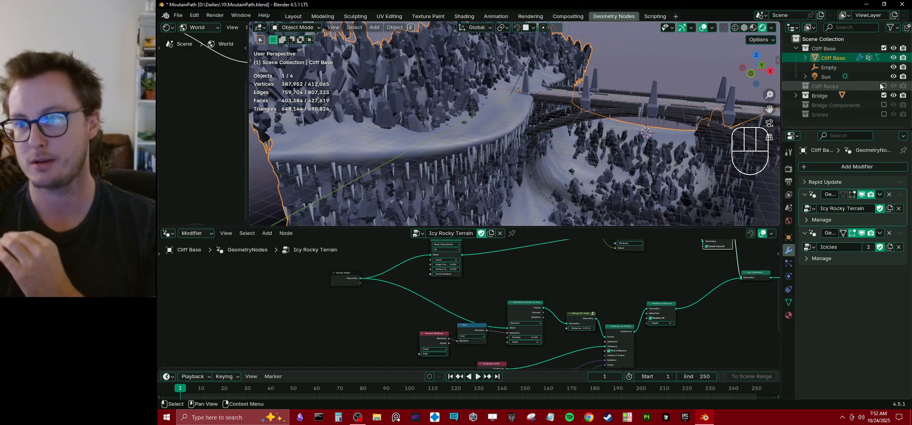
Step: Examine the Cliff Base's underlying low-poly mesh in Edit Mode, then return to Object Mode and inspect the path's rocks
{"action": "key", "text": "Tab"}
{"action": "middle_click_drag", "start_coordinate": [564, 110], "coordinate": [650, 128]}
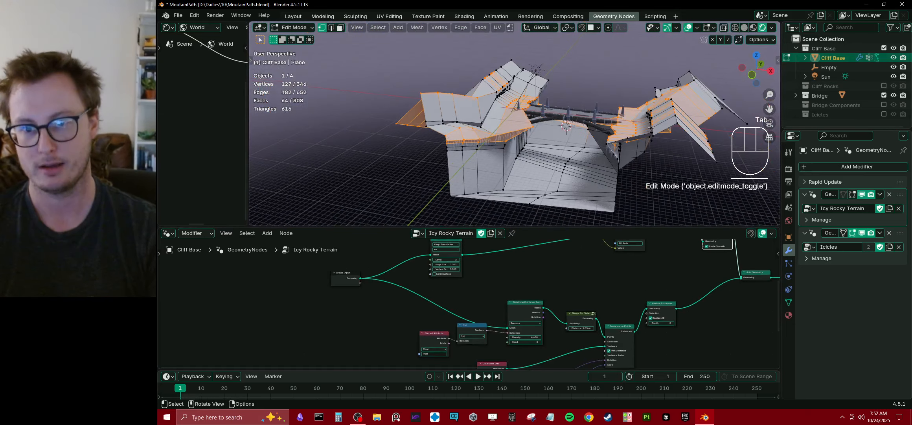
{"action": "key", "text": "Tab"}
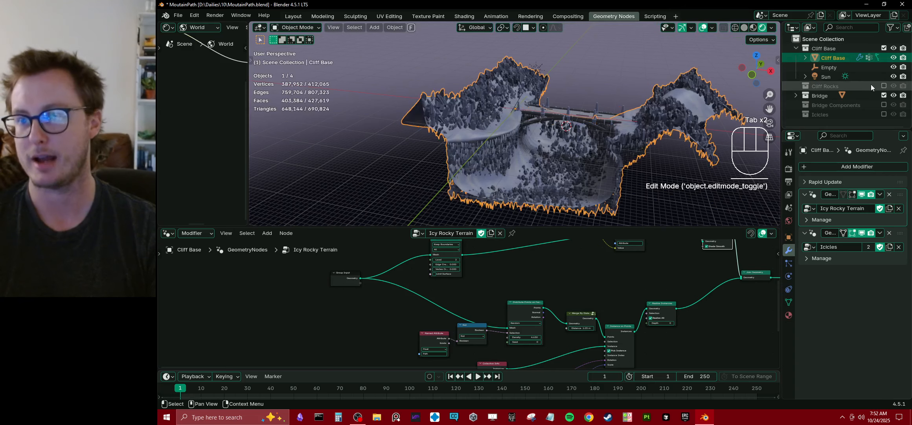
{"action": "scroll", "coordinate": [536, 138], "scroll_direction": "up", "scroll_amount": 6}
{"action": "middle_click_drag", "start_coordinate": [536, 139], "coordinate": [621, 90]}
{"action": "left_click", "coordinate": [883, 86]}
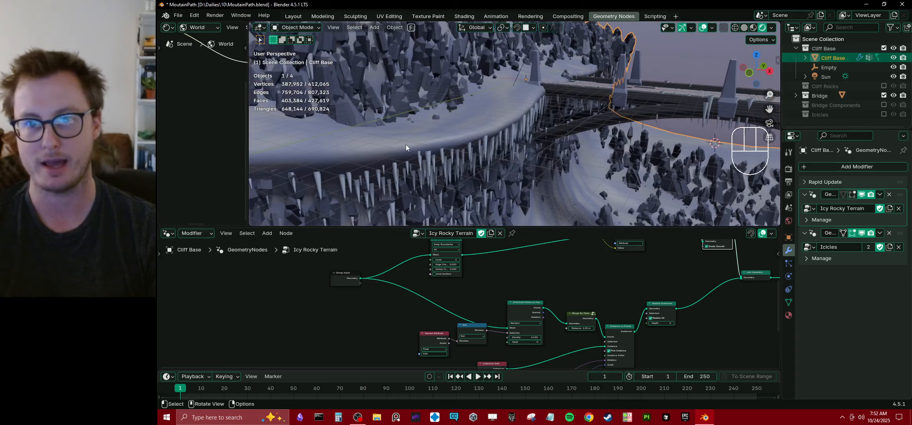
{"action": "middle_click_drag", "start_coordinate": [405, 143], "coordinate": [433, 112]}
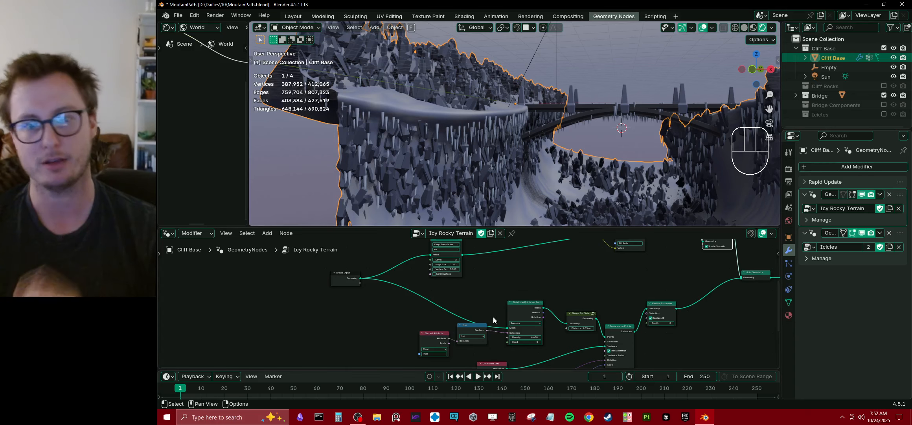
Step: Enlarge the node editor moderately and move the Group Input node slightly closer to the Subdivision Surface node
{"action": "middle_click_drag", "start_coordinate": [493, 317], "coordinate": [513, 234]}
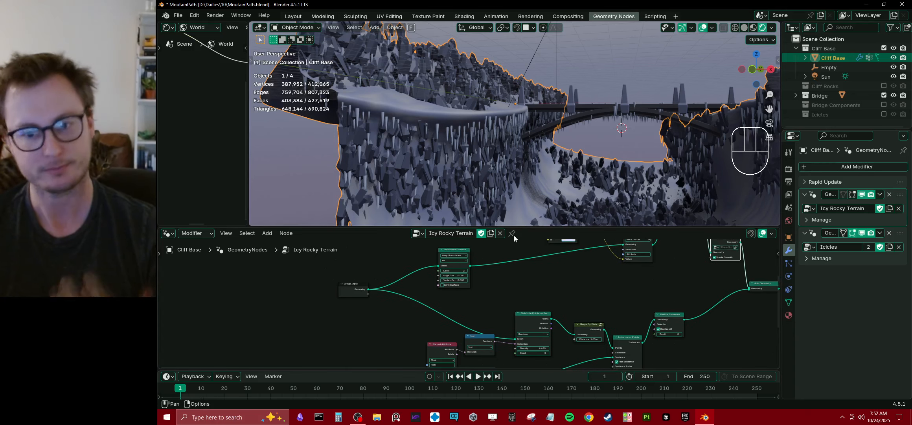
{"action": "left_click_drag", "start_coordinate": [527, 227], "coordinate": [518, 177]}
{"action": "scroll", "coordinate": [474, 256], "scroll_direction": "up", "scroll_amount": 1}
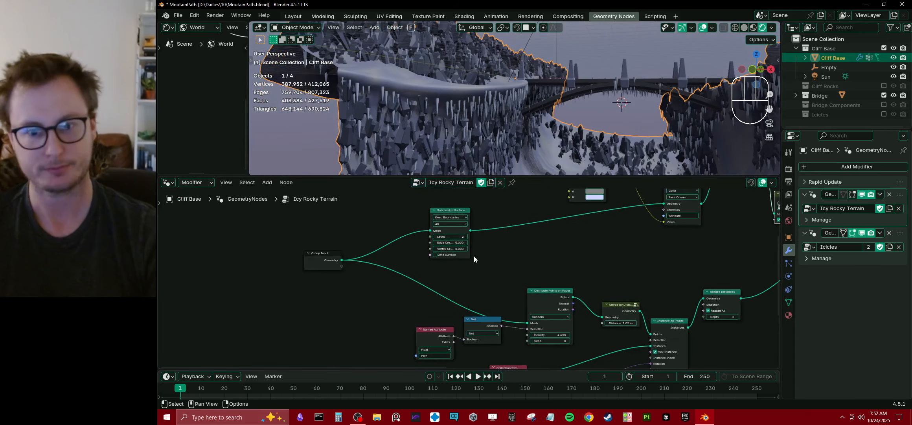
{"action": "middle_click_drag", "start_coordinate": [474, 256], "coordinate": [505, 278]}
{"action": "left_click", "coordinate": [343, 283]}
{"action": "key", "text": "g"}
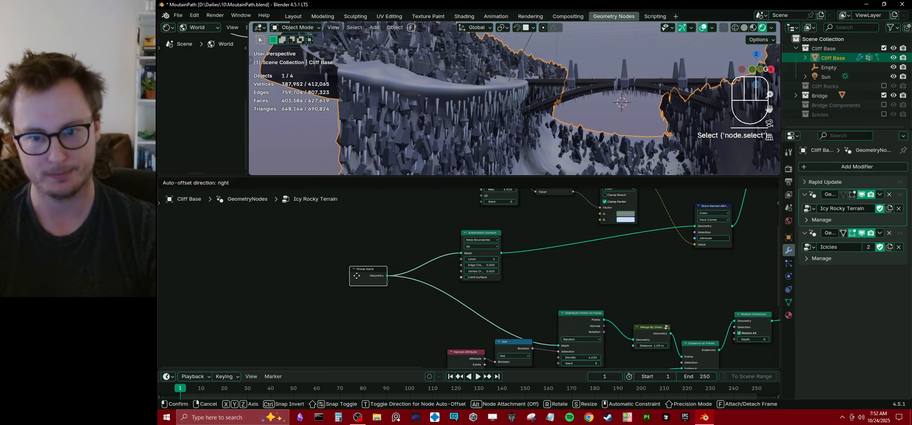
{"action": "left_click", "coordinate": [366, 266]}
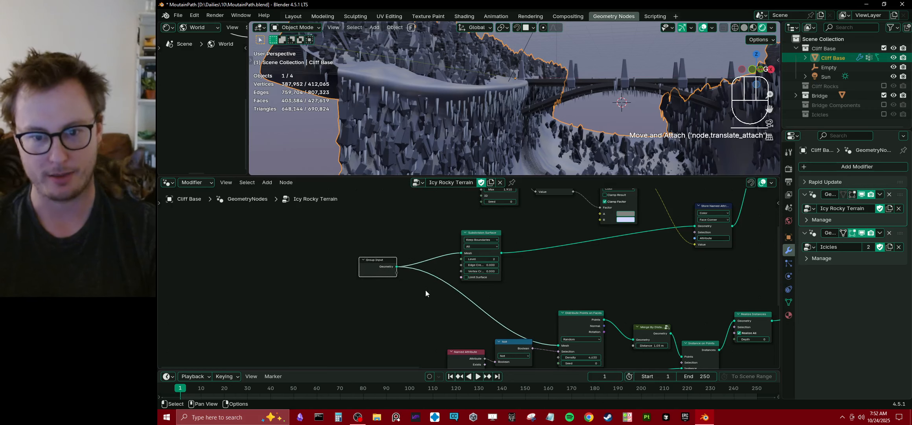
Step: Preview the Distribute Points on Faces output with a Viewer node and examine the point scatter around the bridge
{"action": "scroll", "coordinate": [489, 287], "scroll_direction": "up", "scroll_amount": 1}
{"action": "scroll", "coordinate": [587, 261], "scroll_direction": "down", "scroll_amount": 1}
{"action": "middle_click_drag", "start_coordinate": [595, 271], "coordinate": [501, 243]}
{"action": "left_click", "coordinate": [529, 268], "text": "ctrl+shift"}
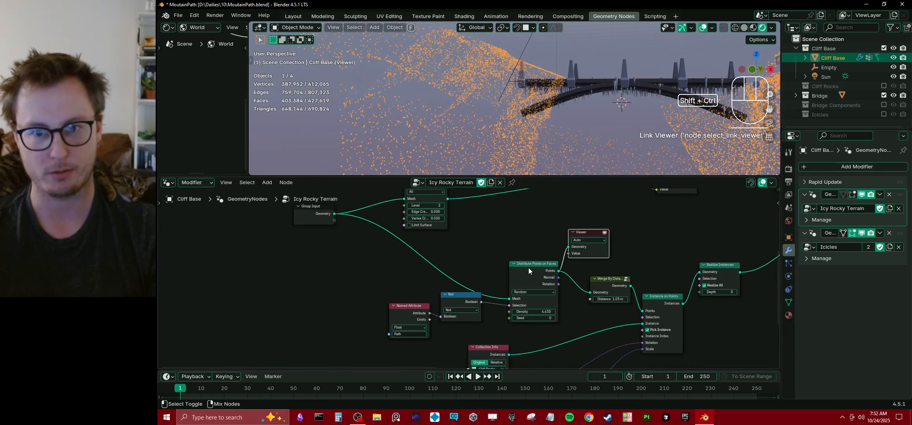
{"action": "middle_click_drag", "start_coordinate": [577, 81], "coordinate": [518, 167]}
{"action": "scroll", "coordinate": [463, 279], "scroll_direction": "up", "scroll_amount": 1}
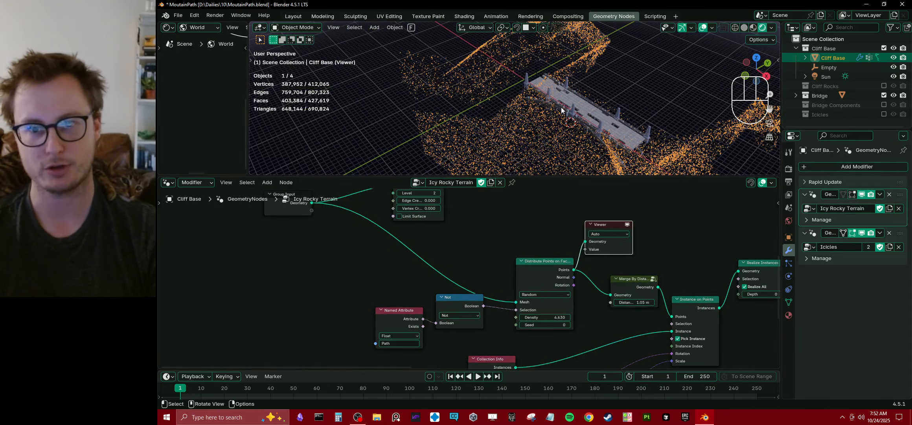
{"action": "middle_click_drag", "start_coordinate": [562, 110], "coordinate": [548, 83]}
{"action": "middle_click_drag", "start_coordinate": [616, 340], "coordinate": [569, 330]}
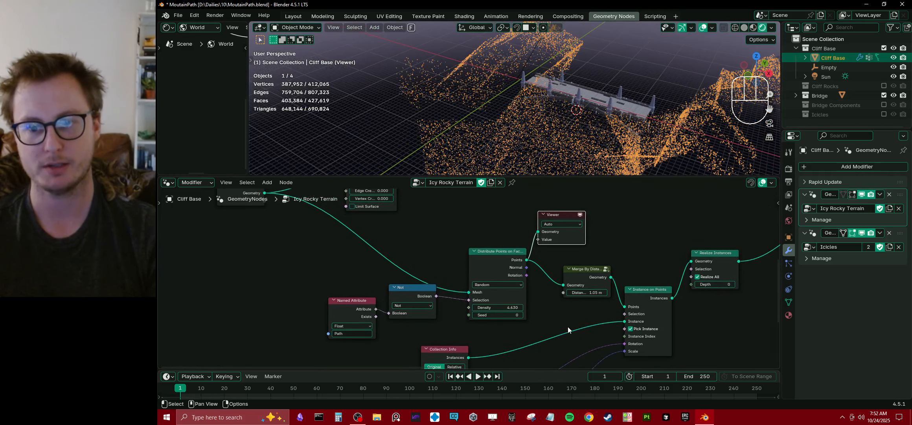
Step: Preview the Merge by Distance output through the Viewer node and examine the thinned points over the cliffs
{"action": "left_click", "coordinate": [589, 275], "text": "ctrl+shift"}
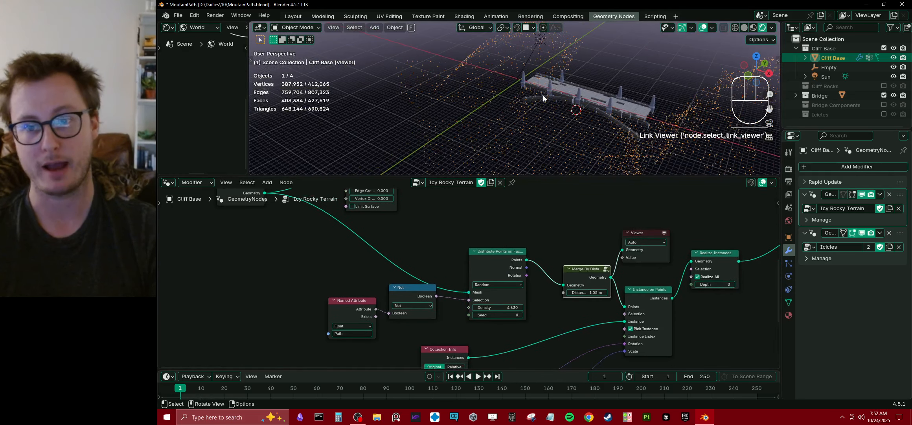
{"action": "middle_click_drag", "start_coordinate": [543, 96], "coordinate": [563, 115]}
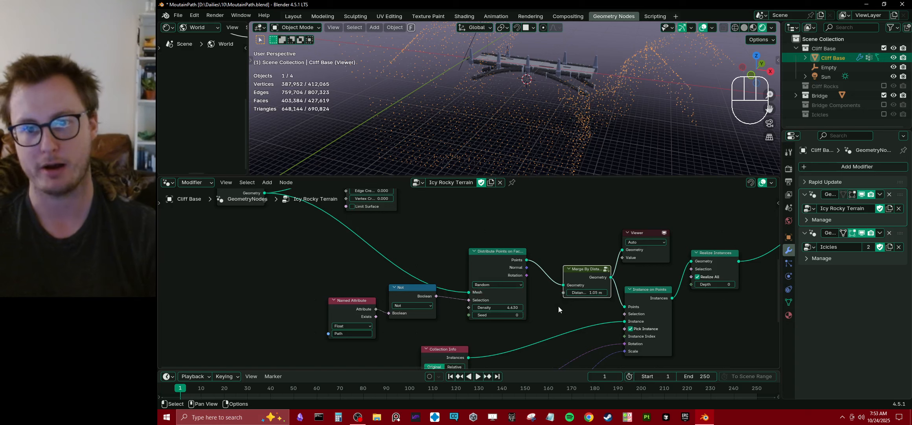
{"action": "middle_click_drag", "start_coordinate": [594, 306], "coordinate": [579, 287]}
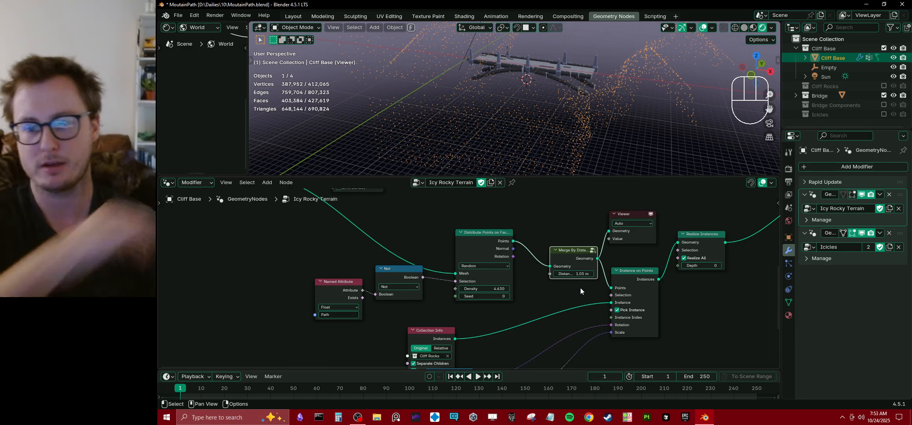
{"action": "middle_click_drag", "start_coordinate": [521, 308], "coordinate": [515, 286]}
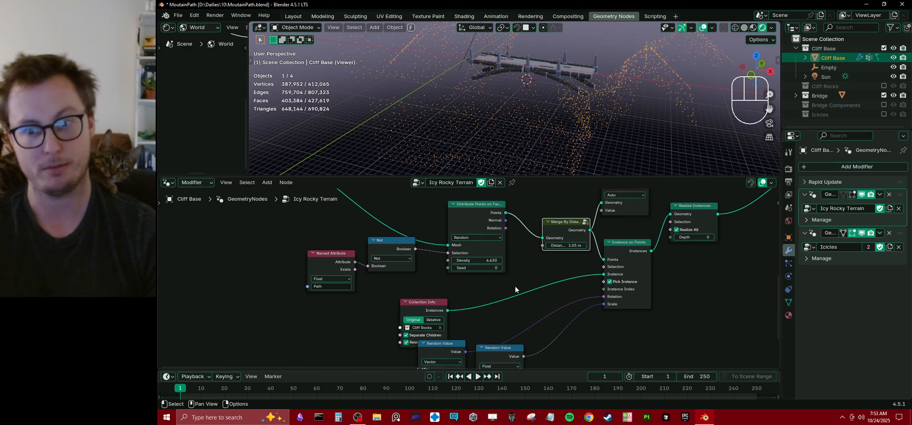
Step: Preview the Instance on Points output through the Viewer and hide the viewport overlays to inspect the rock instances
{"action": "left_click", "coordinate": [649, 245], "text": "ctrl+shift"}
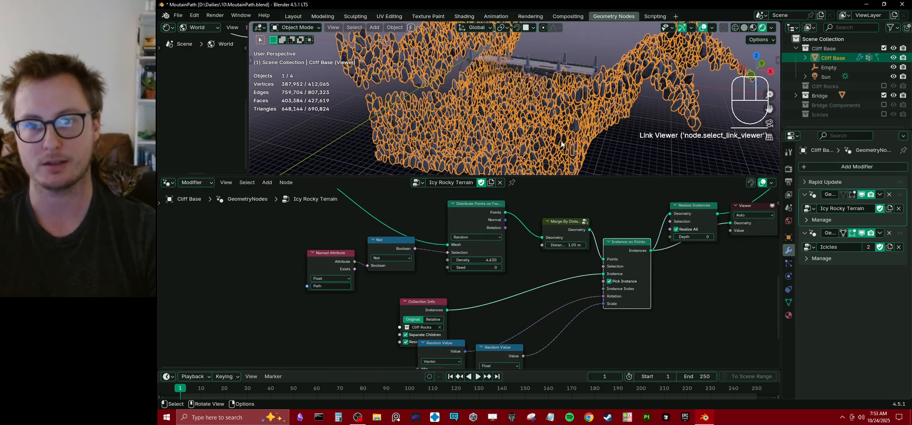
{"action": "left_click", "coordinate": [704, 28]}
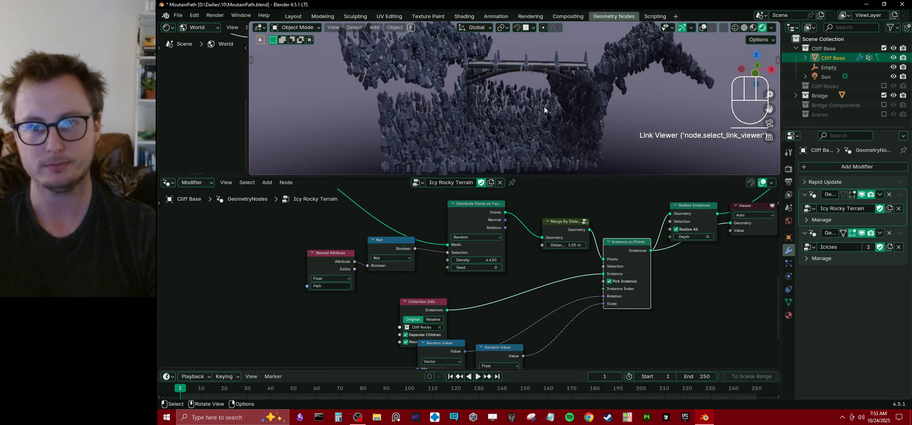
{"action": "middle_click_drag", "start_coordinate": [545, 107], "coordinate": [517, 112]}
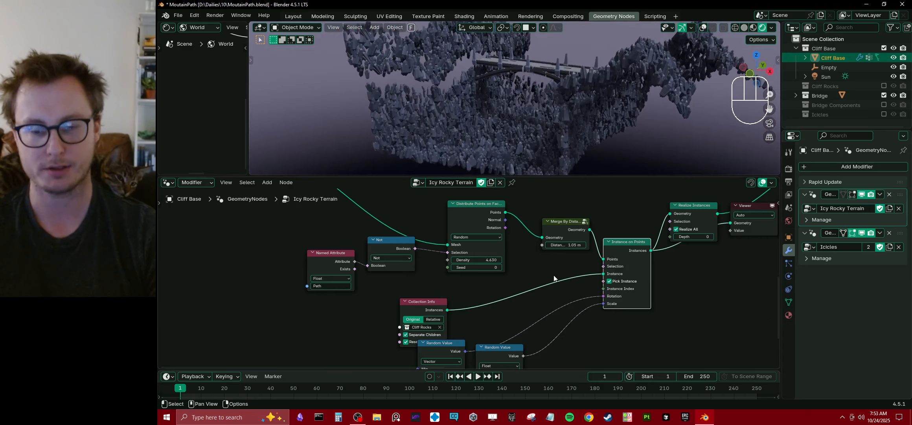
Step: Move the vector Random Value node slightly outward and the float Random Value node lower to spread them apart
{"action": "middle_click_drag", "start_coordinate": [523, 300], "coordinate": [519, 262]}
{"action": "middle_click_drag", "start_coordinate": [576, 288], "coordinate": [572, 279]}
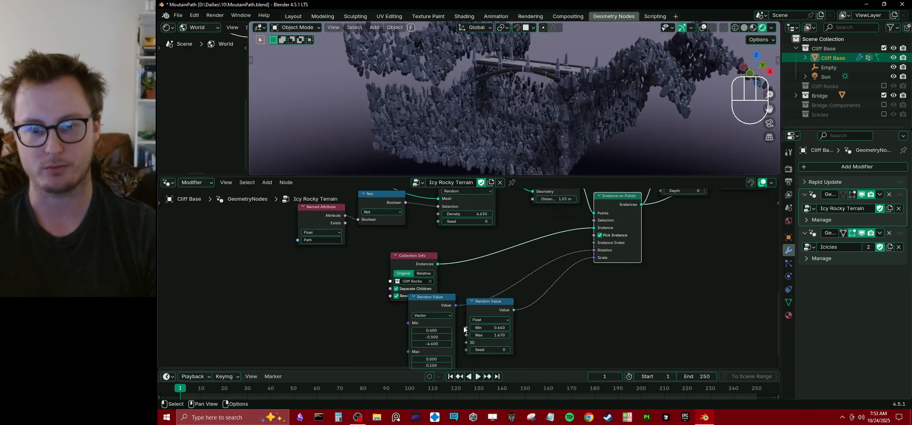
{"action": "left_click_drag", "start_coordinate": [434, 303], "coordinate": [410, 304]}
{"action": "left_click", "coordinate": [402, 309]}
{"action": "middle_click_drag", "start_coordinate": [477, 311], "coordinate": [481, 279]}
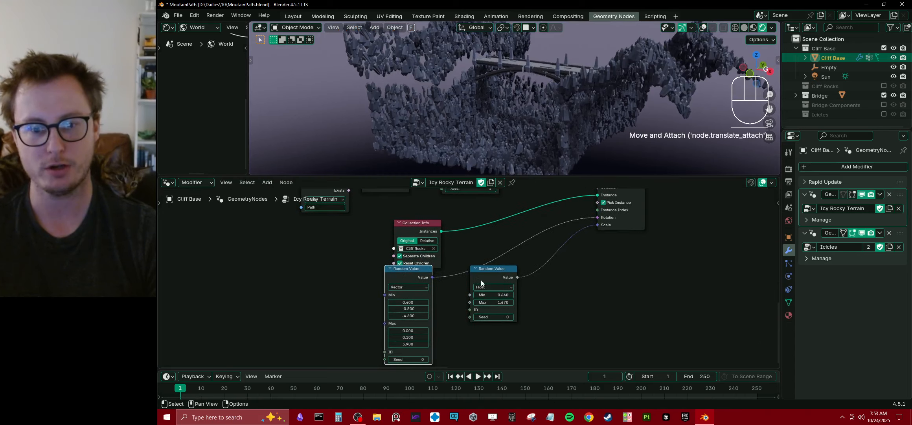
{"action": "left_click", "coordinate": [489, 279]}
{"action": "key", "text": "g"}
{"action": "left_click", "coordinate": [497, 325]}
Step: Move the Collection Info node clear of the vector Random Value node, aligned directly above it
{"action": "middle_click_drag", "start_coordinate": [597, 130], "coordinate": [559, 150]}
{"action": "middle_click_drag", "start_coordinate": [489, 273], "coordinate": [493, 285]}
{"action": "left_click", "coordinate": [421, 241]}
{"action": "key", "text": "g"}
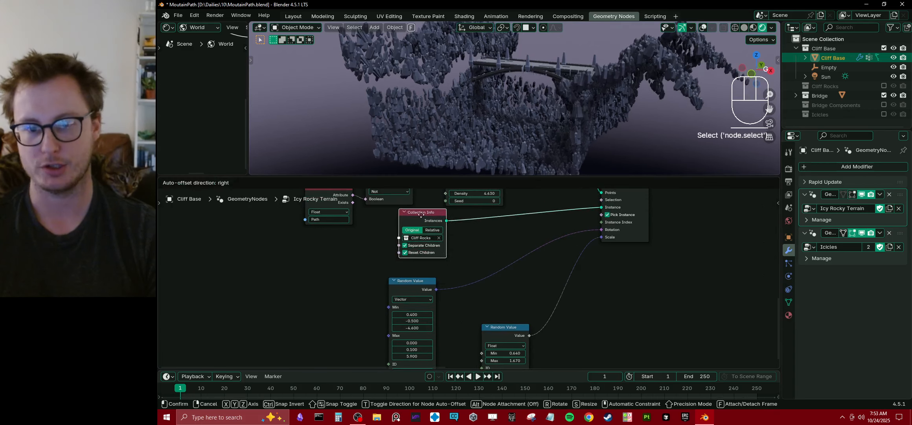
{"action": "left_click", "coordinate": [410, 227]}
{"action": "middle_click_drag", "start_coordinate": [608, 124], "coordinate": [538, 130]}
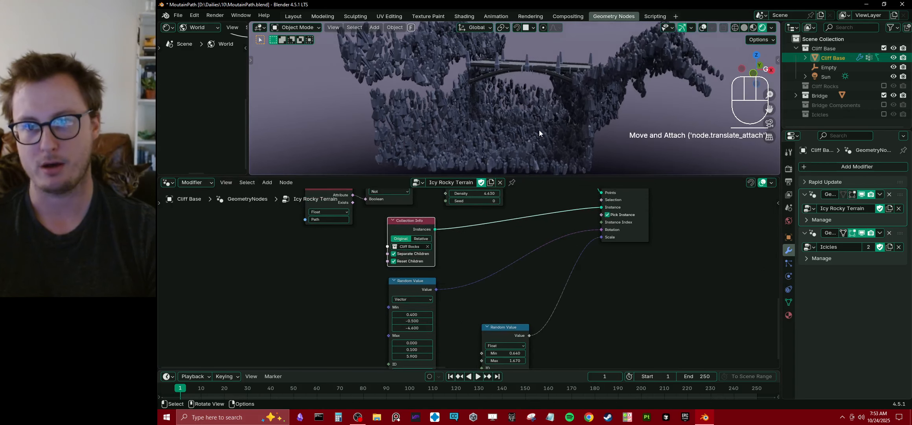
Step: Include the Cliff Rocks collection in the view layer and examine its source rocks beside the bridge in an enlarged viewport
{"action": "left_click", "coordinate": [883, 85]}
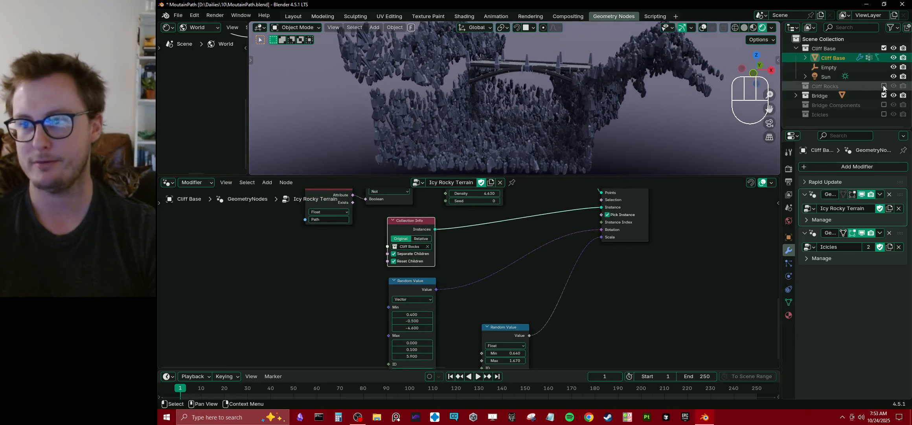
{"action": "scroll", "coordinate": [535, 68], "scroll_direction": "up", "scroll_amount": 3}
{"action": "scroll", "coordinate": [537, 66], "scroll_direction": "up", "scroll_amount": 3}
{"action": "middle_click_drag", "start_coordinate": [545, 55], "coordinate": [525, 107], "text": "shift"}
{"action": "scroll", "coordinate": [525, 107], "scroll_direction": "up", "scroll_amount": 3}
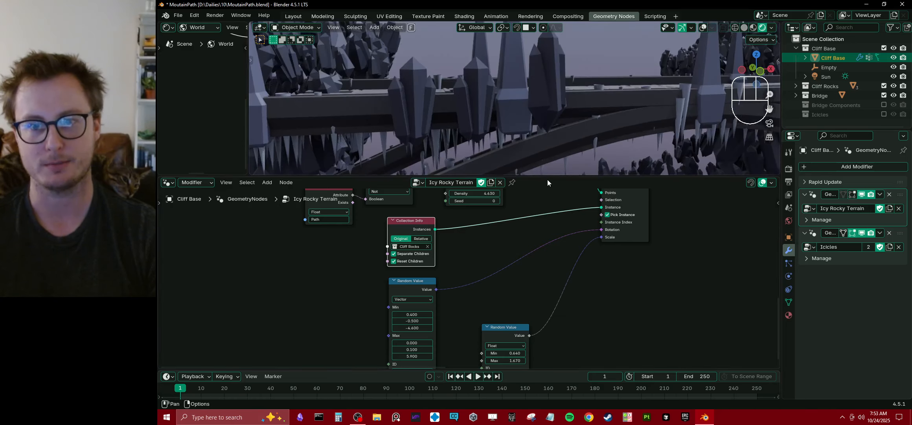
{"action": "left_click_drag", "start_coordinate": [548, 177], "coordinate": [547, 273]}
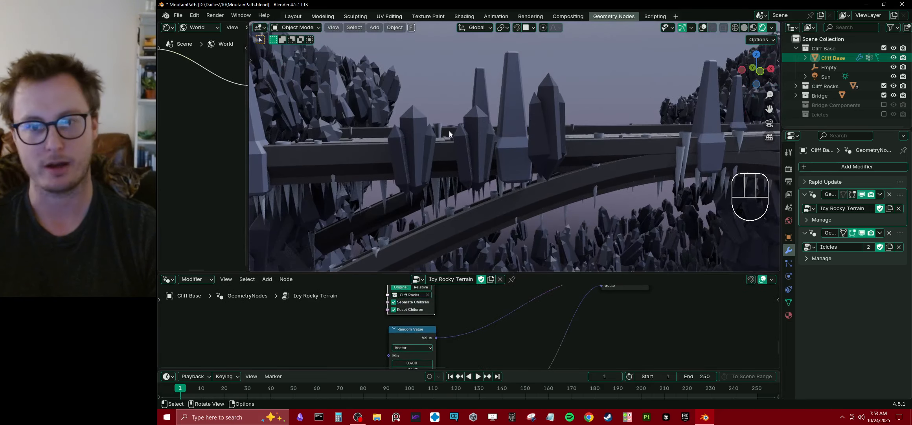
{"action": "scroll", "coordinate": [565, 135], "scroll_direction": "down", "scroll_amount": 6}
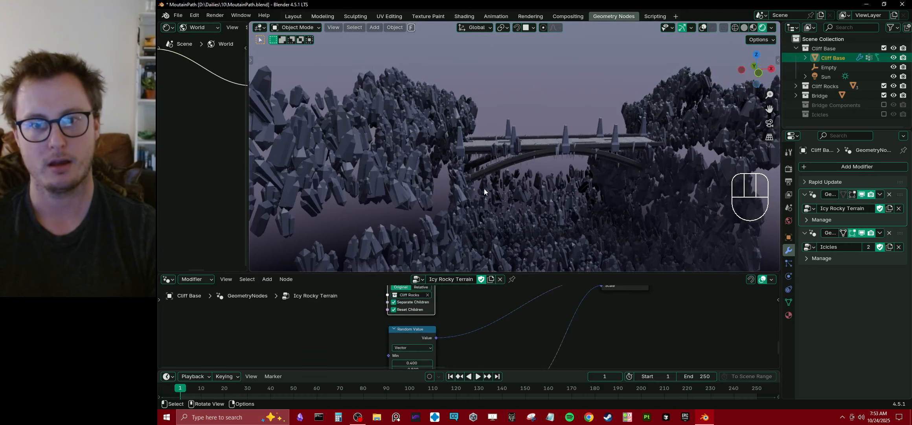
{"action": "scroll", "coordinate": [484, 189], "scroll_direction": "up", "scroll_amount": 8}
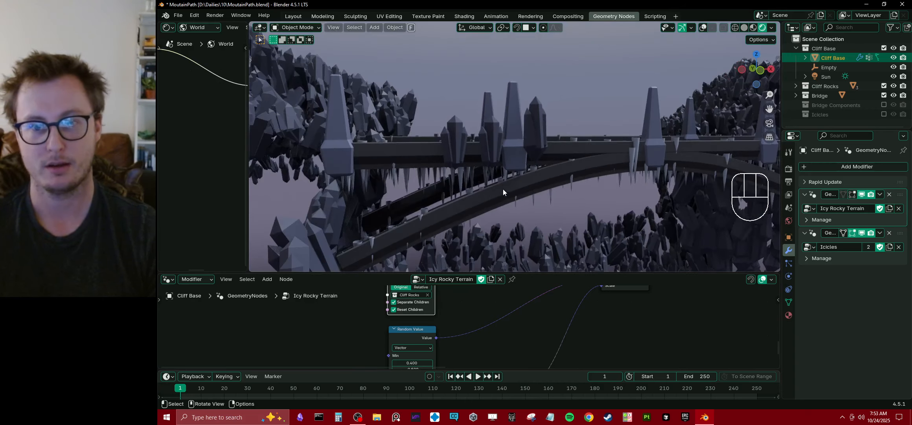
Step: Disable Reset Children on the Collection Info node for Cliff Rocks and inspect the rock instances around the bridge
{"action": "middle_click_drag", "start_coordinate": [424, 316], "coordinate": [515, 335]}
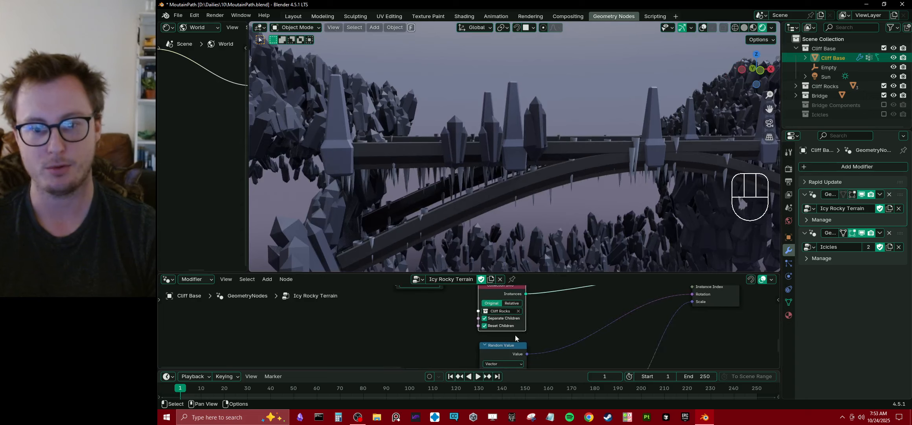
{"action": "left_click", "coordinate": [494, 329]}
{"action": "middle_click_drag", "start_coordinate": [546, 153], "coordinate": [543, 118]}
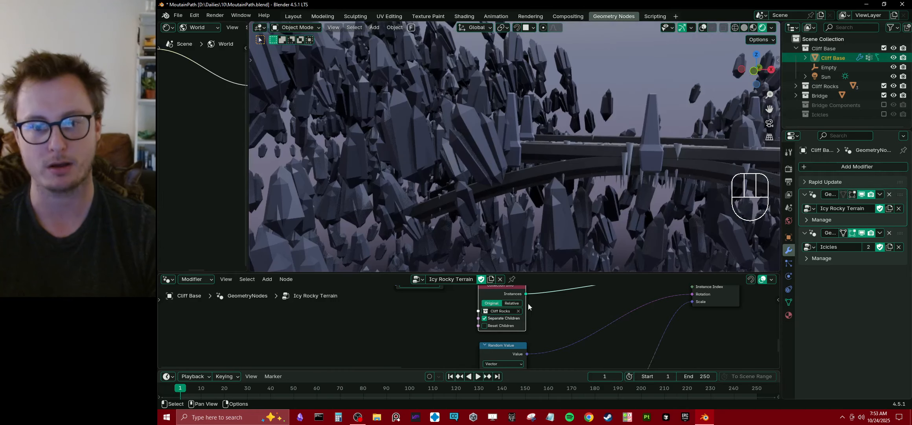
Step: Enable Reset Children on the Collection Info node for Cliff Rocks and inspect the rock instances around the bridge
{"action": "left_click", "coordinate": [507, 327]}
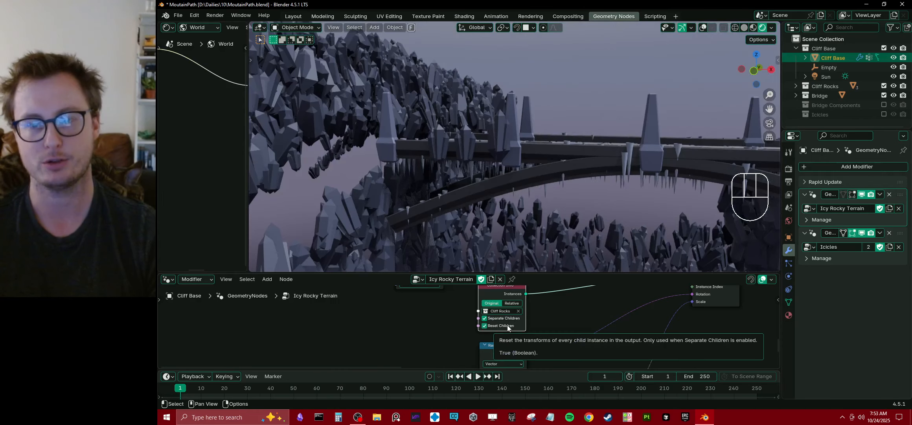
{"action": "middle_click_drag", "start_coordinate": [507, 220], "coordinate": [575, 196]}
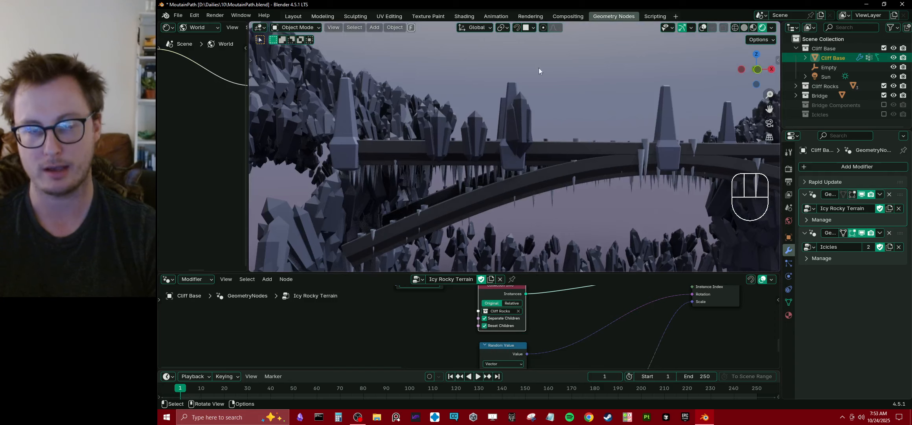
{"action": "middle_click_drag", "start_coordinate": [517, 149], "coordinate": [592, 173]}
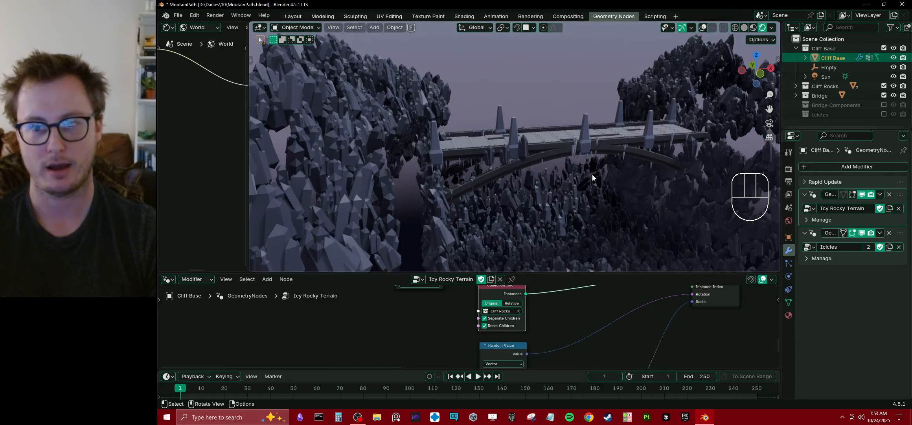
{"action": "middle_click_drag", "start_coordinate": [588, 294], "coordinate": [546, 302]}
{"action": "scroll", "coordinate": [533, 201], "scroll_direction": "up", "scroll_amount": 5}
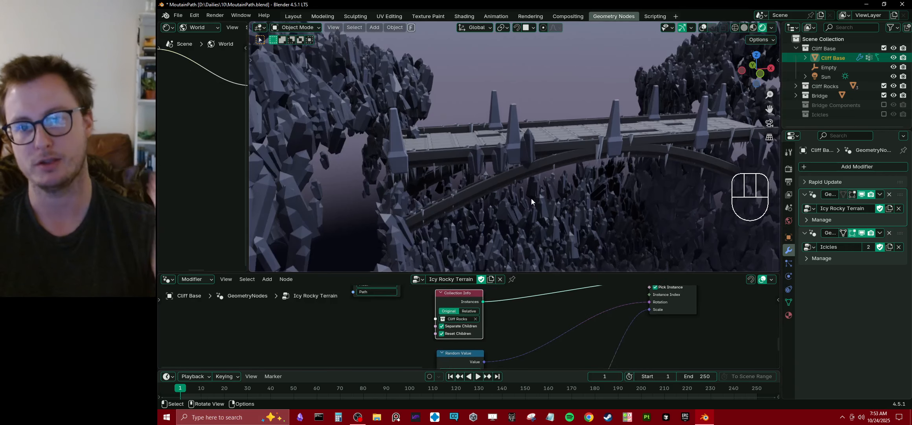
Step: Show the viewport overlays, check the CR_01 and CR_01.003 source rocks beside the bridge, and reselect Cliff Base
{"action": "left_click", "coordinate": [497, 175]}
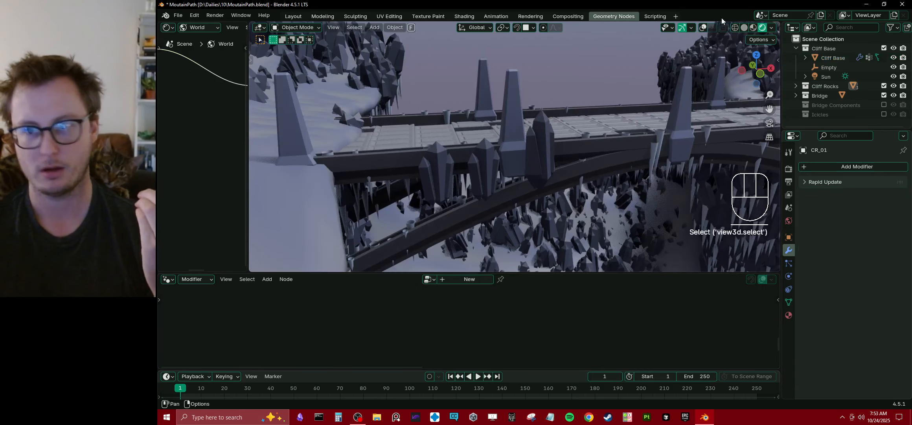
{"action": "left_click", "coordinate": [703, 27]}
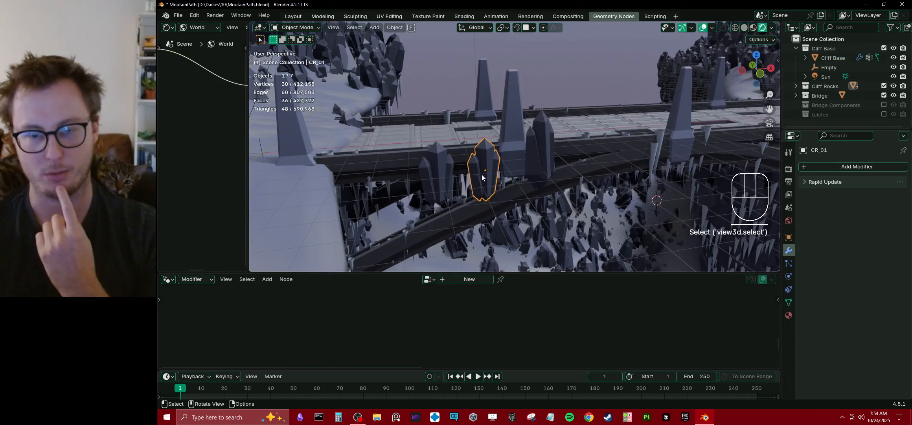
{"action": "left_click", "coordinate": [534, 163]}
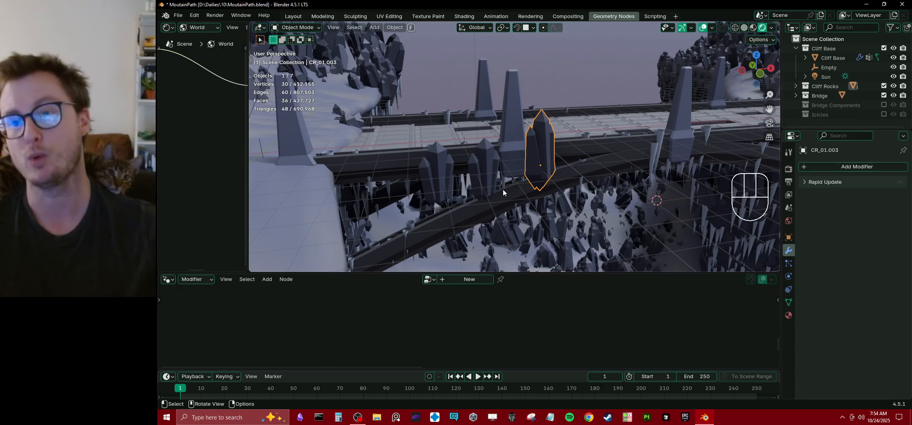
{"action": "left_click", "coordinate": [381, 83]}
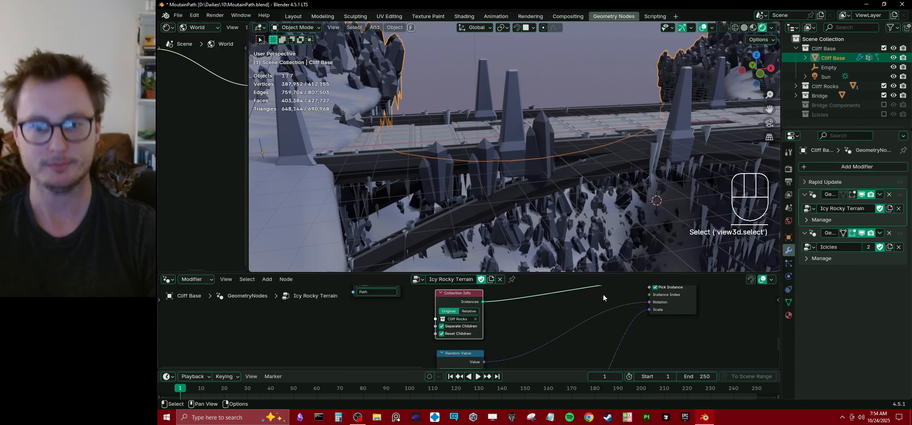
Step: Preview the Realize Instances and Join Geometry outputs in an enlarged node editor, and delete the Viewer node
{"action": "left_click_drag", "start_coordinate": [587, 273], "coordinate": [633, 137]}
{"action": "middle_click_drag", "start_coordinate": [637, 223], "coordinate": [496, 285]}
{"action": "left_click", "coordinate": [551, 243], "text": "ctrl+shift"}
{"action": "middle_click_drag", "start_coordinate": [641, 268], "coordinate": [638, 306]}
{"action": "left_click", "coordinate": [575, 249], "text": "ctrl+shift"}
{"action": "middle_click_drag", "start_coordinate": [622, 270], "coordinate": [590, 305]}
{"action": "left_click", "coordinate": [590, 304]}
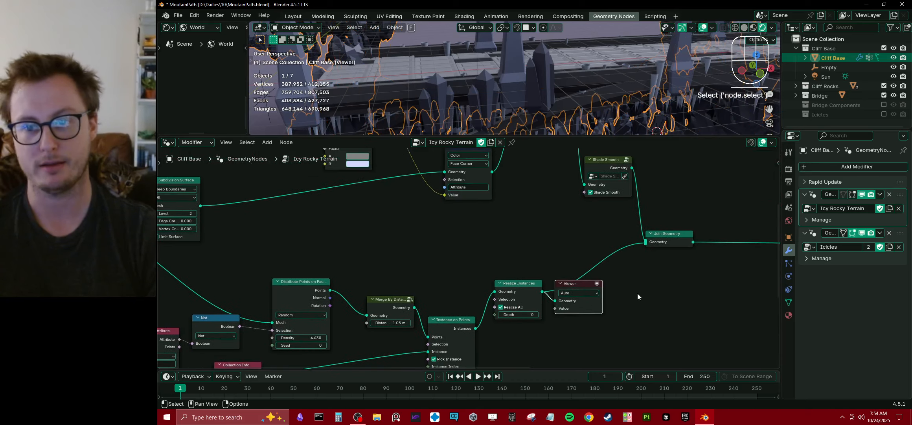
{"action": "key", "text": "x"}
{"action": "scroll", "coordinate": [642, 274], "scroll_direction": "down", "scroll_amount": 4}
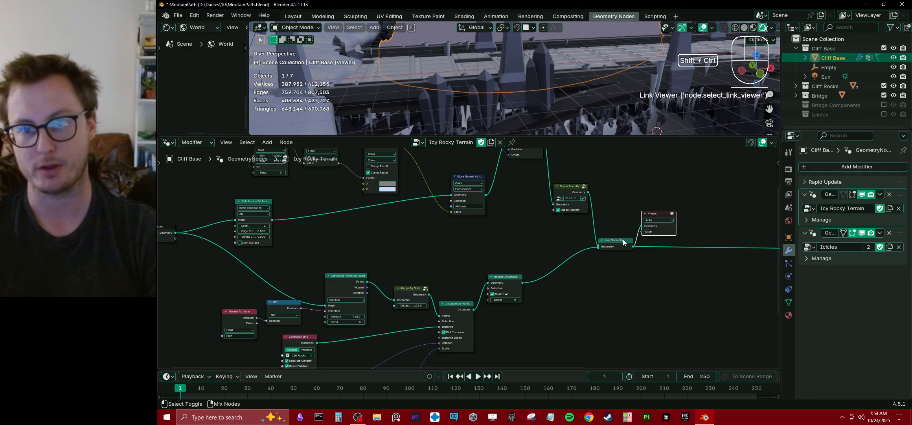
{"action": "scroll", "coordinate": [566, 273], "scroll_direction": "down", "scroll_amount": 4}
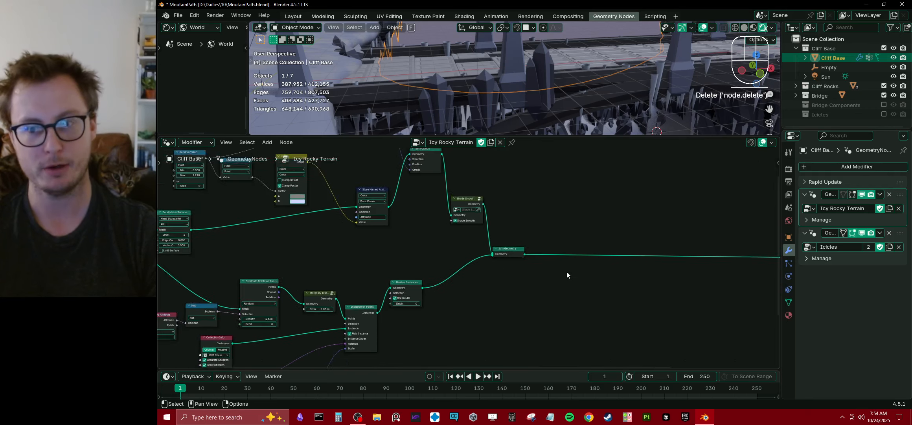
Step: Enlarge the viewport and inspect the snowy cliff terrain from the bridge out to its far edge
{"action": "left_click_drag", "start_coordinate": [403, 137], "coordinate": [402, 237]}
{"action": "scroll", "coordinate": [462, 143], "scroll_direction": "down", "scroll_amount": 5}
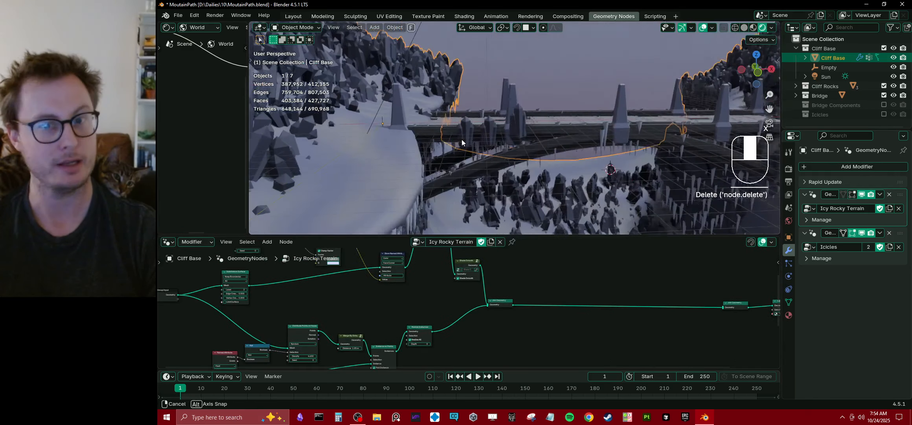
{"action": "middle_click_drag", "start_coordinate": [462, 143], "coordinate": [450, 137]}
{"action": "middle_click_drag", "start_coordinate": [450, 137], "coordinate": [549, 155], "text": "shift"}
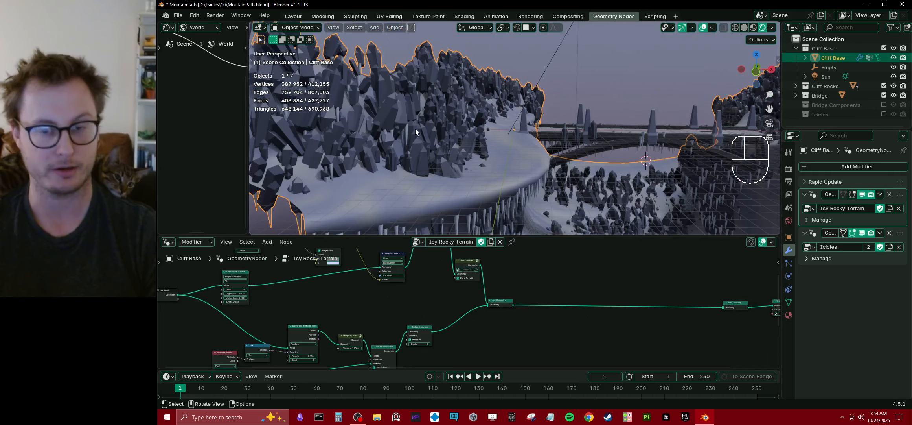
{"action": "middle_click_drag", "start_coordinate": [415, 128], "coordinate": [512, 129]}
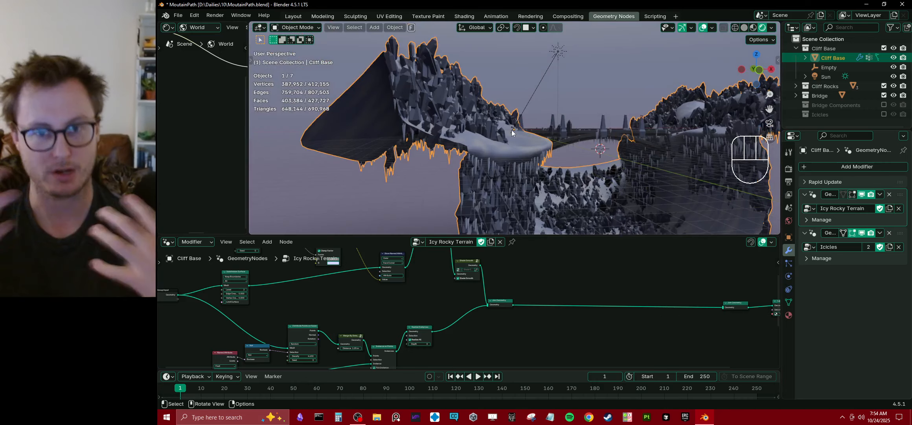
Step: Examine the snow-surface nodes from Group Input to Store Named Attribute alongside a close view of the snowy path ledge
{"action": "left_click_drag", "start_coordinate": [388, 235], "coordinate": [375, 188]}
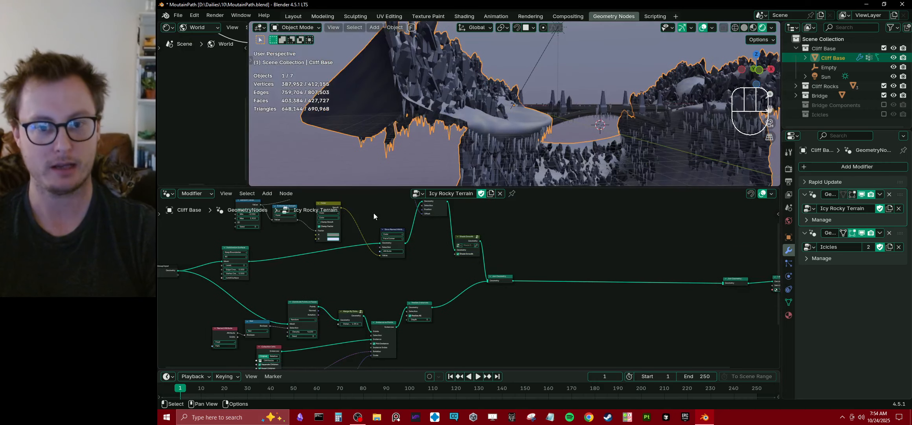
{"action": "middle_click_drag", "start_coordinate": [374, 216], "coordinate": [465, 297]}
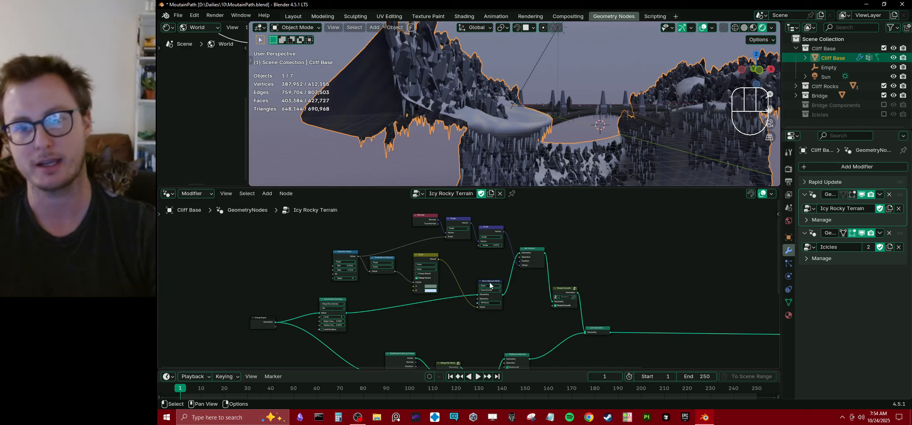
{"action": "scroll", "coordinate": [489, 279], "scroll_direction": "up", "scroll_amount": 3}
{"action": "middle_click_drag", "start_coordinate": [489, 272], "coordinate": [668, 228]}
{"action": "scroll", "coordinate": [502, 258], "scroll_direction": "up", "scroll_amount": 4}
{"action": "middle_click_drag", "start_coordinate": [540, 248], "coordinate": [523, 263]}
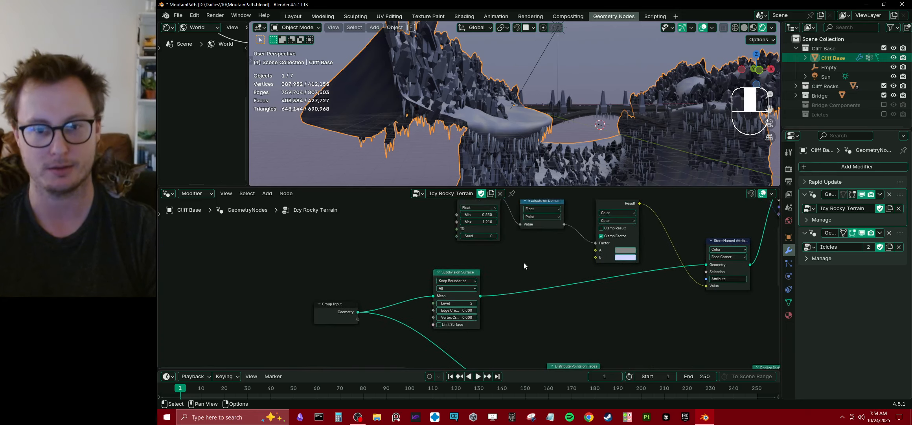
{"action": "middle_click_drag", "start_coordinate": [566, 141], "coordinate": [514, 67]}
{"action": "scroll", "coordinate": [514, 68], "scroll_direction": "up", "scroll_amount": 3}
{"action": "middle_click_drag", "start_coordinate": [473, 98], "coordinate": [478, 116], "text": "shift"}
{"action": "middle_click_drag", "start_coordinate": [504, 260], "coordinate": [490, 281]}
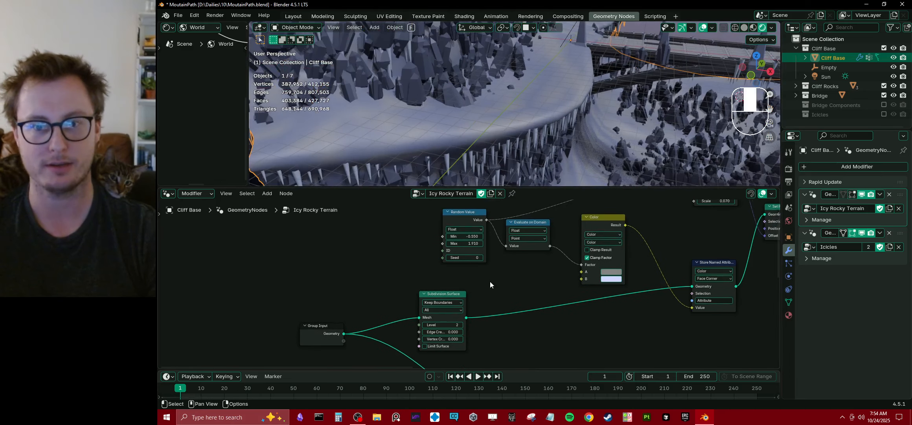
Step: Preview the Group Input geometry and compare it with the Subdivision Surface output in the viewport
{"action": "left_click", "coordinate": [452, 296], "text": "ctrl+shift"}
{"action": "middle_click_drag", "start_coordinate": [507, 123], "coordinate": [570, 68]}
{"action": "left_click", "coordinate": [329, 329], "text": "ctrl+shift"}
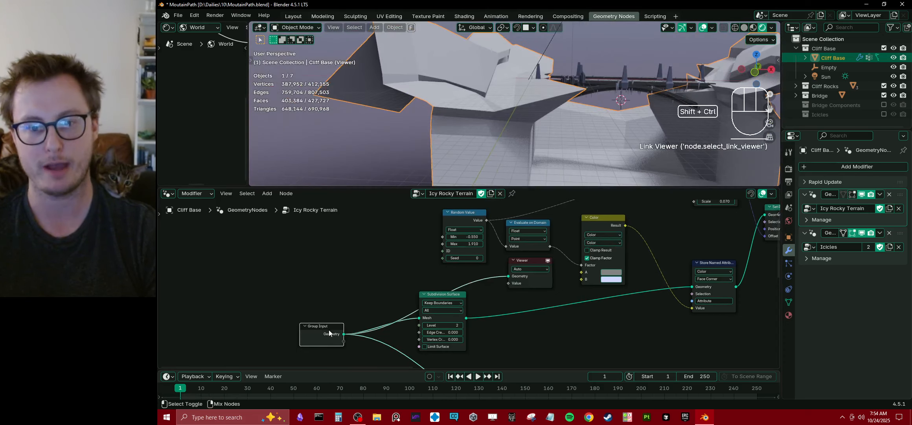
{"action": "left_click", "coordinate": [437, 293], "text": "ctrl+shift"}
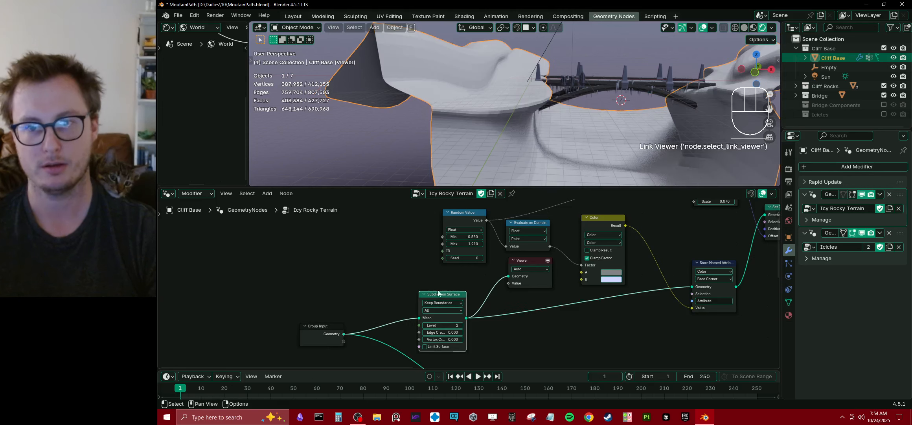
{"action": "middle_click_drag", "start_coordinate": [594, 110], "coordinate": [566, 112]}
Step: Preview the Store Named Attribute output and inspect the colour variation across the terrain surface
{"action": "middle_click_drag", "start_coordinate": [531, 289], "coordinate": [461, 337]}
{"action": "scroll", "coordinate": [643, 313], "scroll_direction": "up", "scroll_amount": 1}
{"action": "middle_click_drag", "start_coordinate": [645, 315], "coordinate": [593, 297]}
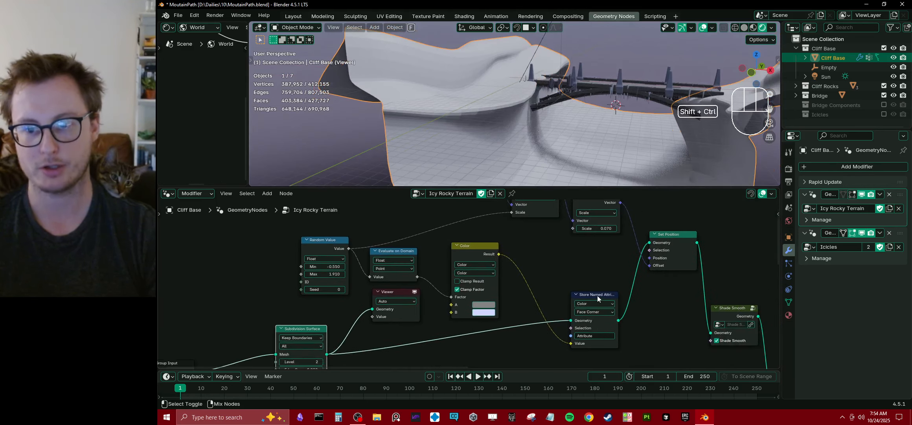
{"action": "left_click", "coordinate": [597, 295], "text": "ctrl+shift"}
{"action": "middle_click_drag", "start_coordinate": [586, 104], "coordinate": [528, 130]}
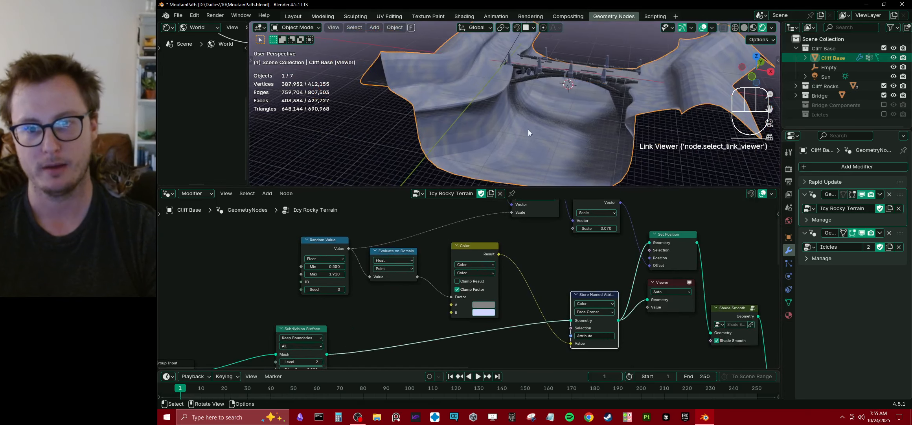
Step: Move the Color mix node slightly up and away from the Evaluate on Domain node
{"action": "middle_click_drag", "start_coordinate": [483, 250], "coordinate": [466, 256]}
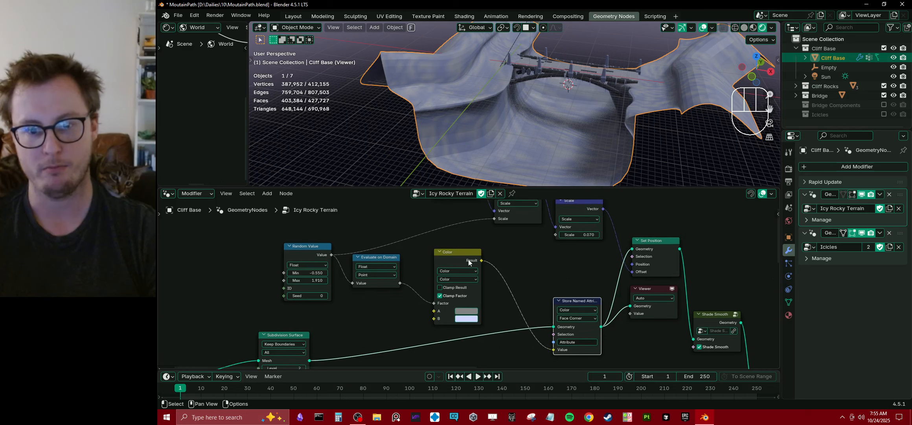
{"action": "left_click", "coordinate": [469, 260]}
{"action": "key", "text": "g"}
{"action": "left_click", "coordinate": [479, 251]}
{"action": "middle_click_drag", "start_coordinate": [598, 326], "coordinate": [582, 292]}
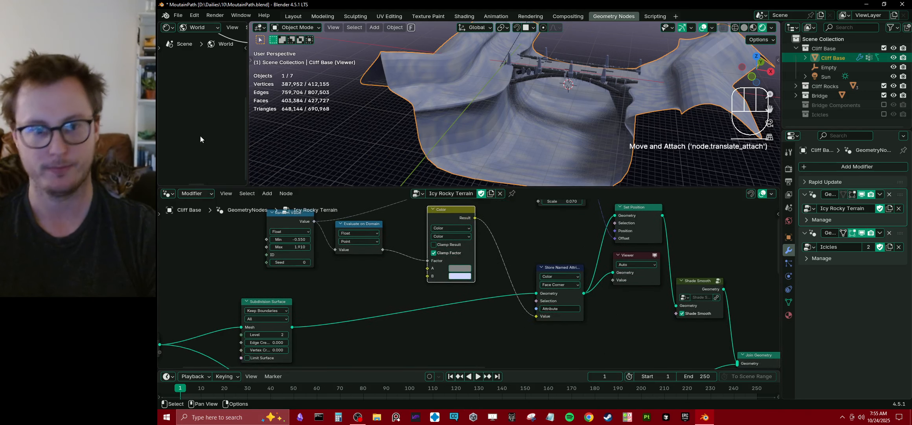
Step: Enlarge the shader editor and switch its shader type from World to Object
{"action": "left_click_drag", "start_coordinate": [250, 168], "coordinate": [391, 168]}
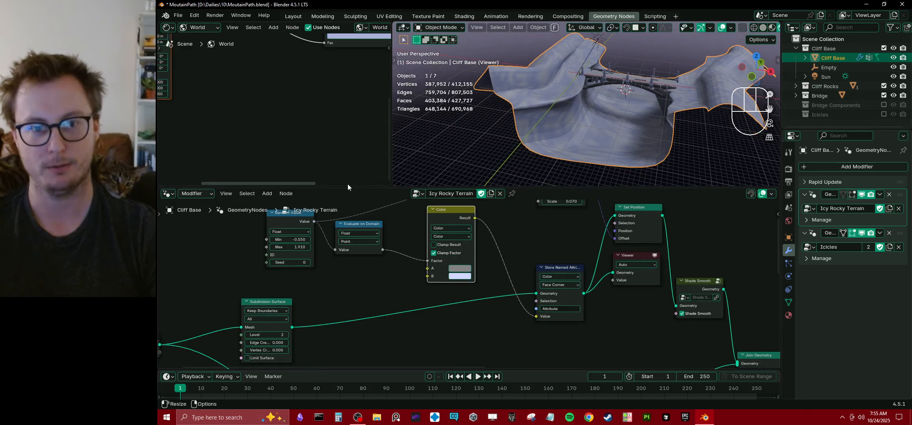
{"action": "left_click_drag", "start_coordinate": [347, 188], "coordinate": [339, 225]}
{"action": "scroll", "coordinate": [283, 128], "scroll_direction": "down", "scroll_amount": 3}
{"action": "middle_click_drag", "start_coordinate": [292, 116], "coordinate": [315, 164]}
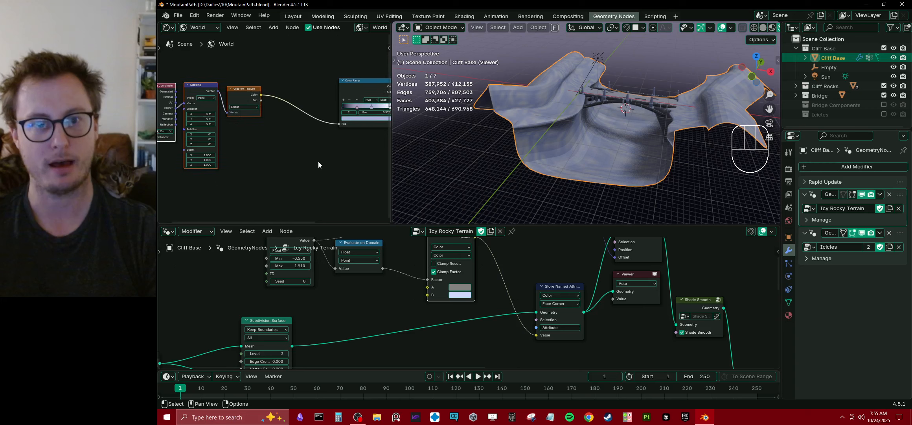
{"action": "left_click", "coordinate": [198, 29]}
{"action": "left_click", "coordinate": [201, 51]}
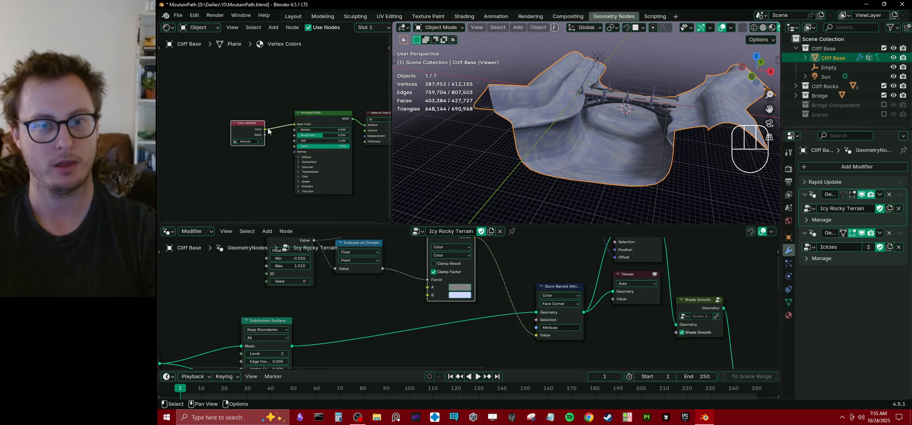
Step: Position the Color Attribute node close beside the Principled BSDF node and examine the Vertex Colors material
{"action": "left_click", "coordinate": [227, 139]}
{"action": "key", "text": "g"}
{"action": "left_click", "coordinate": [249, 126]}
{"action": "middle_click_drag", "start_coordinate": [249, 126], "coordinate": [206, 101]}
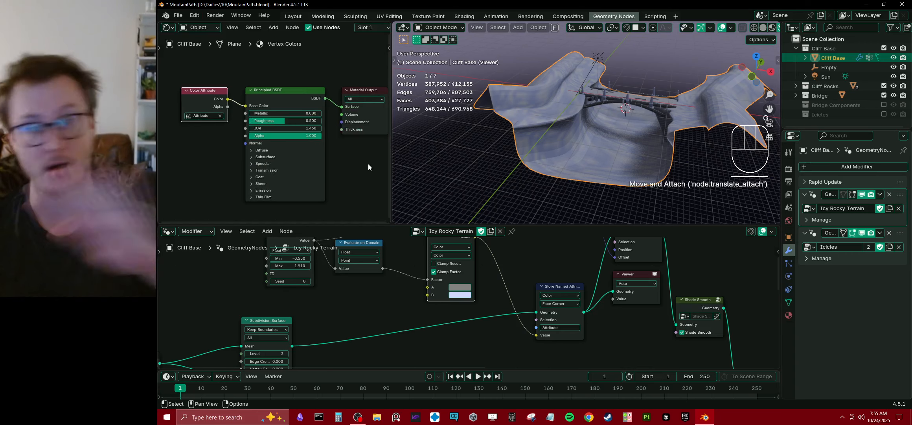
{"action": "middle_click_drag", "start_coordinate": [217, 119], "coordinate": [252, 128]}
{"action": "scroll", "coordinate": [252, 128], "scroll_direction": "up", "scroll_amount": 1}
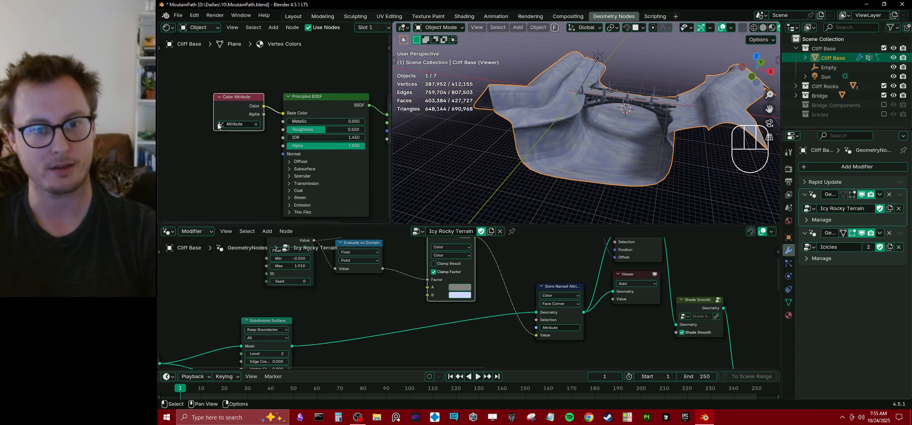
{"action": "left_click", "coordinate": [231, 105]}
{"action": "key", "text": "g"}
{"action": "left_click", "coordinate": [224, 105]}
{"action": "middle_click_drag", "start_coordinate": [299, 120], "coordinate": [237, 121]}
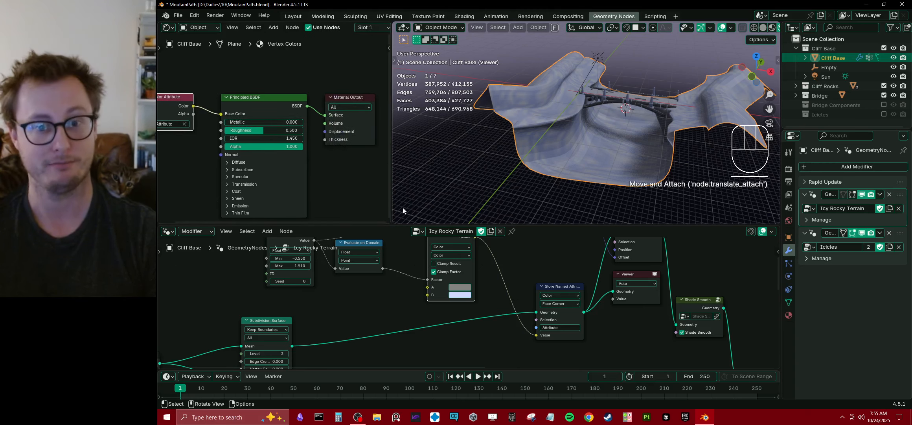
Step: Narrow the shader editor, inspect the coloured terrain, and nudge the Color mix node slightly toward Evaluate on Domain
{"action": "left_click_drag", "start_coordinate": [392, 154], "coordinate": [279, 154]}
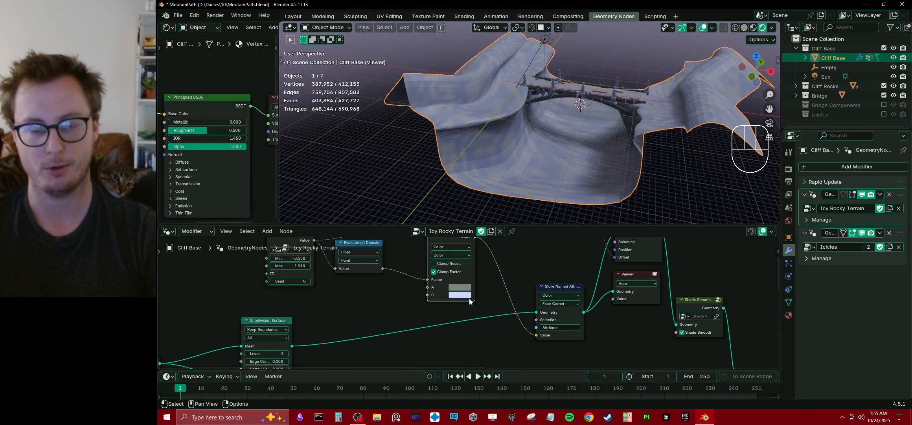
{"action": "scroll", "coordinate": [425, 279], "scroll_direction": "down", "scroll_amount": 2}
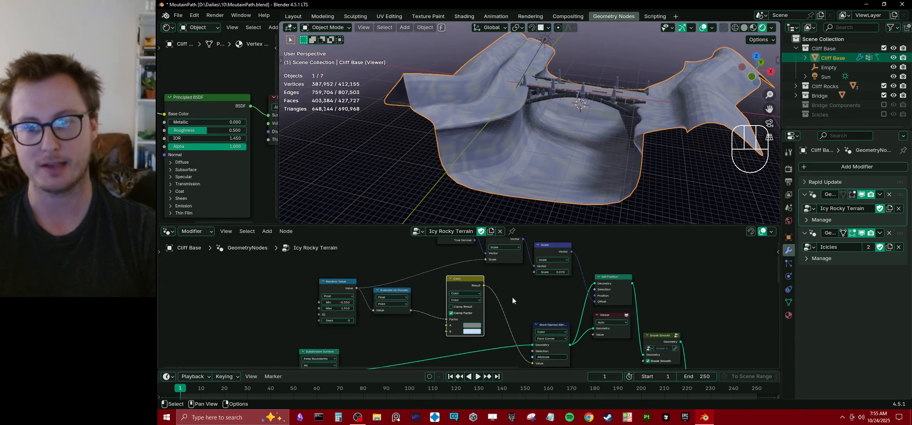
{"action": "middle_click_drag", "start_coordinate": [572, 172], "coordinate": [572, 165]}
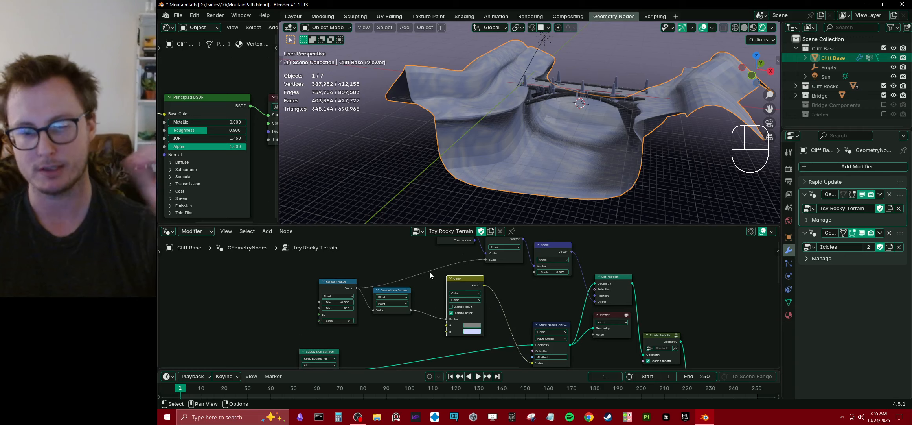
{"action": "mouse_move", "coordinate": [488, 306]}
{"action": "middle_mouse_down"}
{"action": "mouse_move", "coordinate": [515, 313]}
{"action": "mouse_move", "coordinate": [500, 309]}
{"action": "middle_mouse_up"}
{"action": "middle_click_drag", "start_coordinate": [407, 345], "coordinate": [456, 328]}
{"action": "scroll", "coordinate": [449, 317], "scroll_direction": "up", "scroll_amount": 3}
{"action": "left_click_drag", "start_coordinate": [510, 266], "coordinate": [506, 266]}
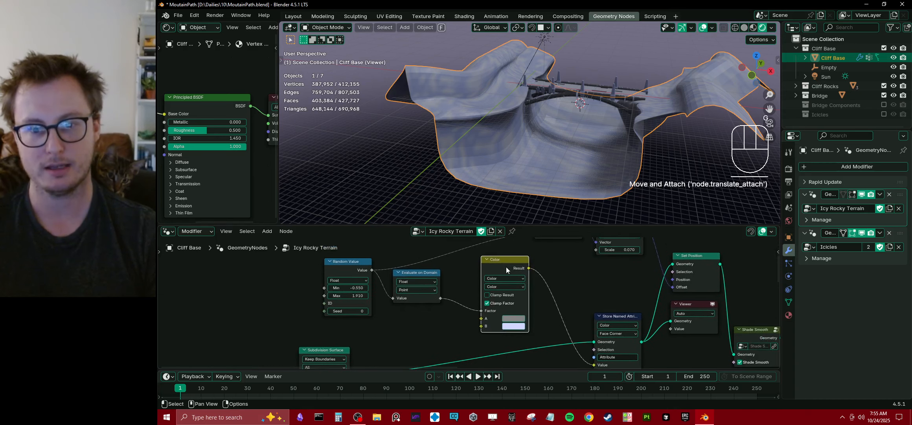
{"action": "middle_click_drag", "start_coordinate": [585, 315], "coordinate": [579, 299]}
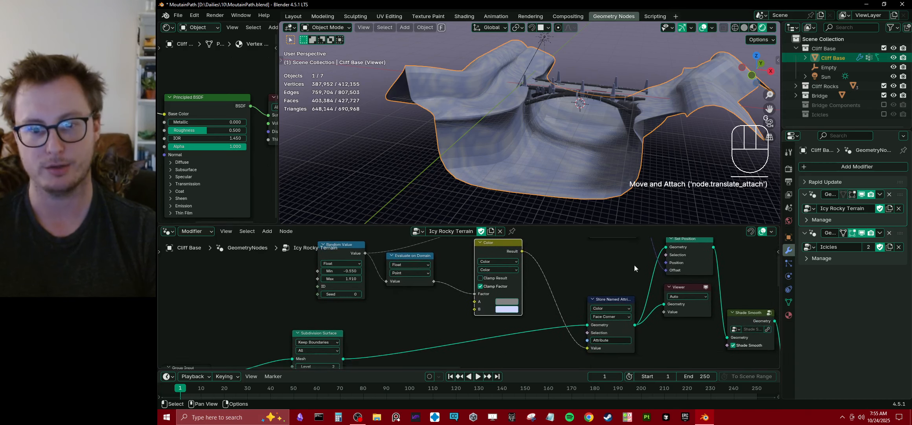
Step: Move the Evaluate on Domain node slightly lower, keeping it between the Random Value and Color mix nodes
{"action": "middle_click_drag", "start_coordinate": [418, 315], "coordinate": [436, 338]}
{"action": "scroll", "coordinate": [430, 321], "scroll_direction": "up", "scroll_amount": 3}
{"action": "left_click", "coordinate": [422, 250]}
{"action": "key", "text": "g"}
{"action": "left_click", "coordinate": [447, 337]}
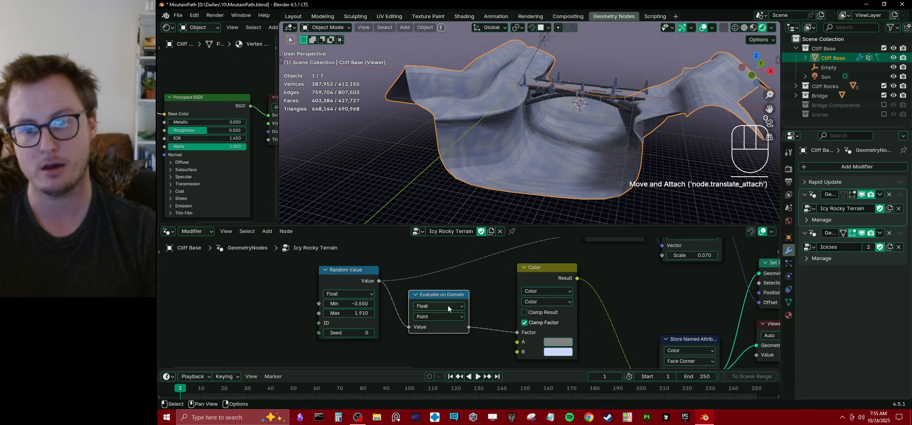
Step: Toggle muting of the Evaluate on Domain node repeatedly to compare the terrain colouring, ending with it active
{"action": "key", "text": "m"}
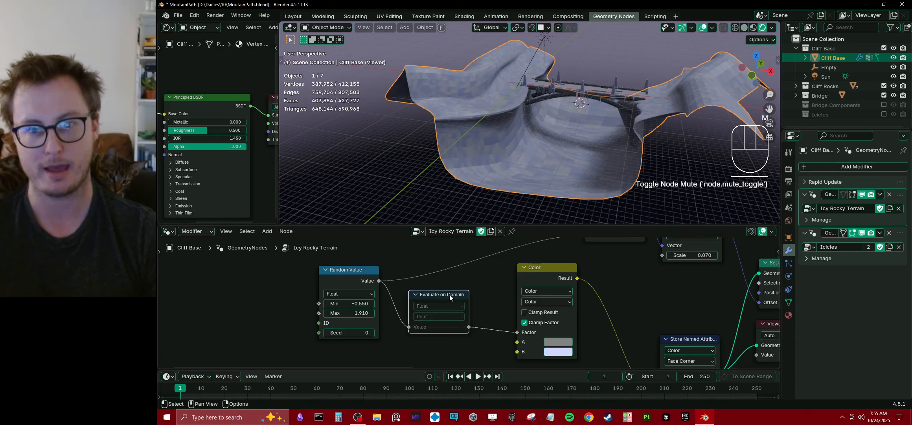
{"action": "key", "text": "m"}
{"action": "key", "text": "m"}
{"action": "scroll", "coordinate": [450, 295], "scroll_direction": "up", "scroll_amount": 1}
{"action": "scroll", "coordinate": [434, 163], "scroll_direction": "up", "scroll_amount": 6}
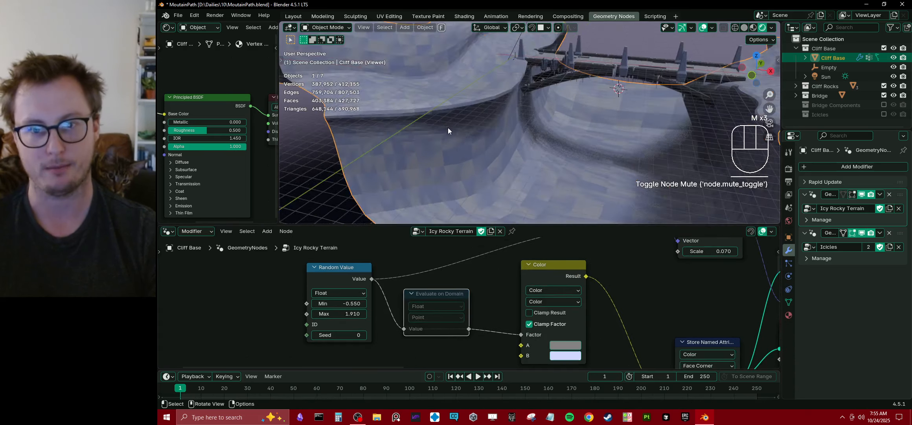
{"action": "left_click", "coordinate": [430, 300]}
{"action": "key", "text": "m"}
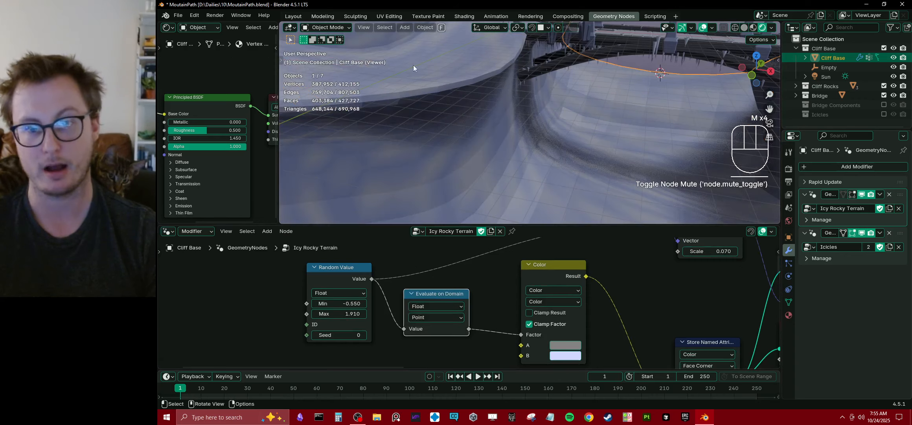
{"action": "key", "text": "m"}
{"action": "left_click", "coordinate": [427, 291]}
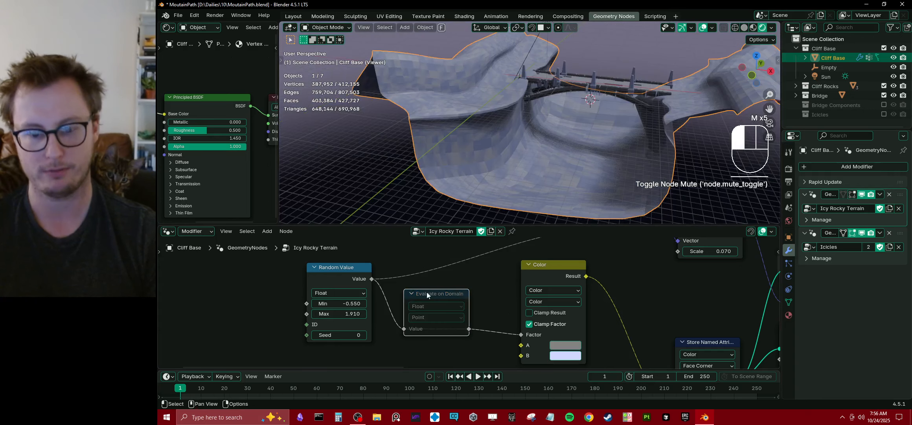
{"action": "key", "text": "m"}
Step: Preview the Set Position node's output through the Viewer and inspect the displaced terrain near the bridge
{"action": "scroll", "coordinate": [656, 311], "scroll_direction": "down", "scroll_amount": 3}
{"action": "middle_click_drag", "start_coordinate": [656, 293], "coordinate": [451, 269]}
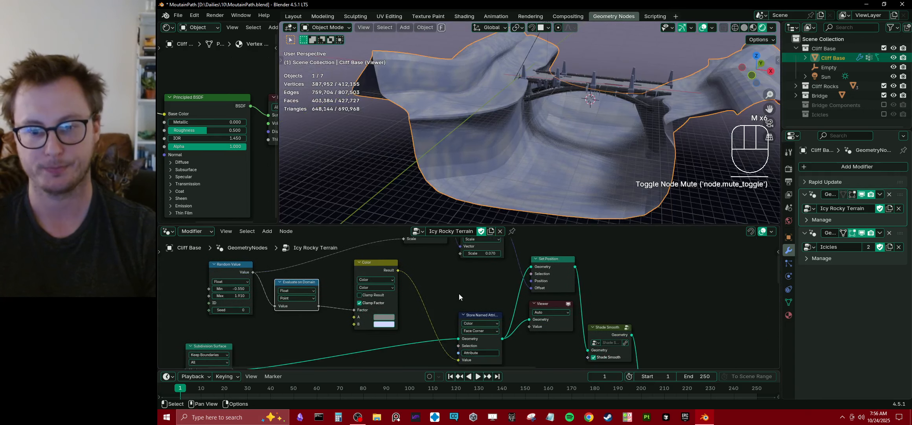
{"action": "middle_click_drag", "start_coordinate": [477, 314], "coordinate": [420, 294]}
{"action": "middle_click_drag", "start_coordinate": [599, 263], "coordinate": [576, 297]}
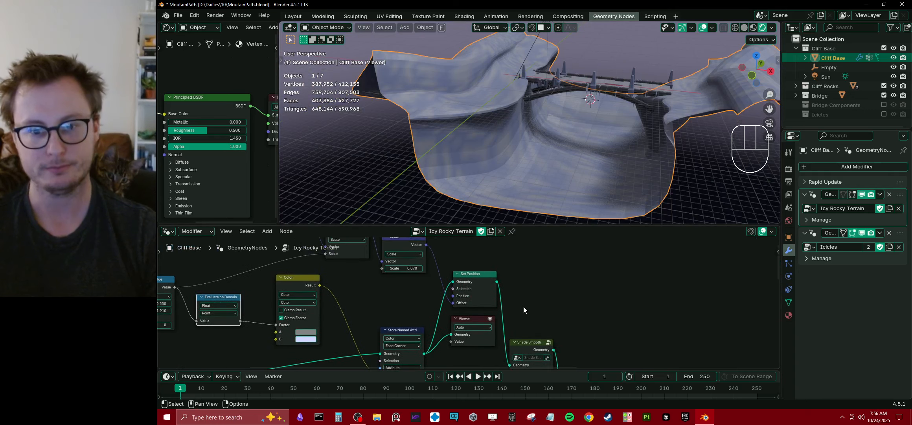
{"action": "middle_click_drag", "start_coordinate": [518, 300], "coordinate": [544, 280]}
{"action": "scroll", "coordinate": [537, 287], "scroll_direction": "down", "scroll_amount": 3}
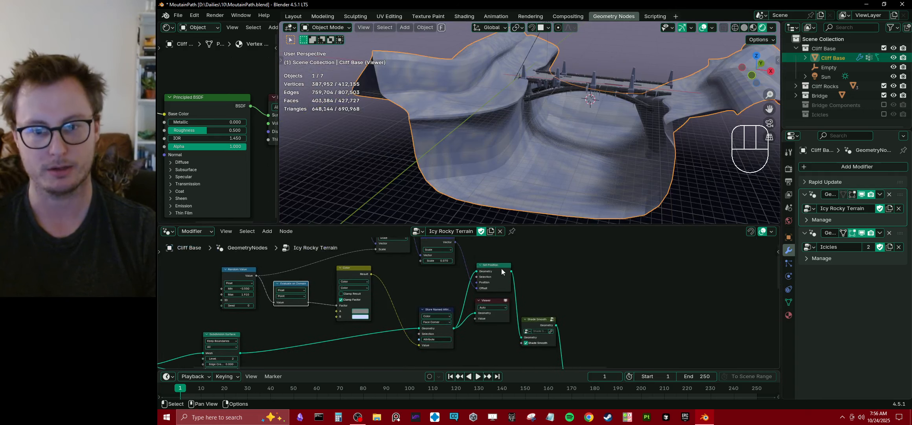
{"action": "left_click", "coordinate": [501, 271], "text": "ctrl+shift"}
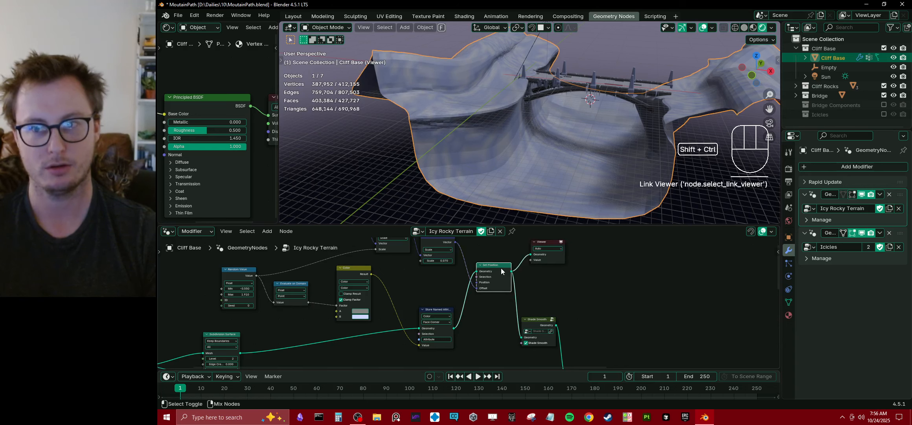
{"action": "scroll", "coordinate": [534, 78], "scroll_direction": "up", "scroll_amount": 4}
{"action": "middle_click_drag", "start_coordinate": [493, 130], "coordinate": [512, 135]}
Step: Set the Scale value of the vector scale node feeding the Set Position offset to 0.200
{"action": "middle_click_drag", "start_coordinate": [407, 271], "coordinate": [475, 309], "text": "shift"}
{"action": "scroll", "coordinate": [478, 275], "scroll_direction": "up", "scroll_amount": 3}
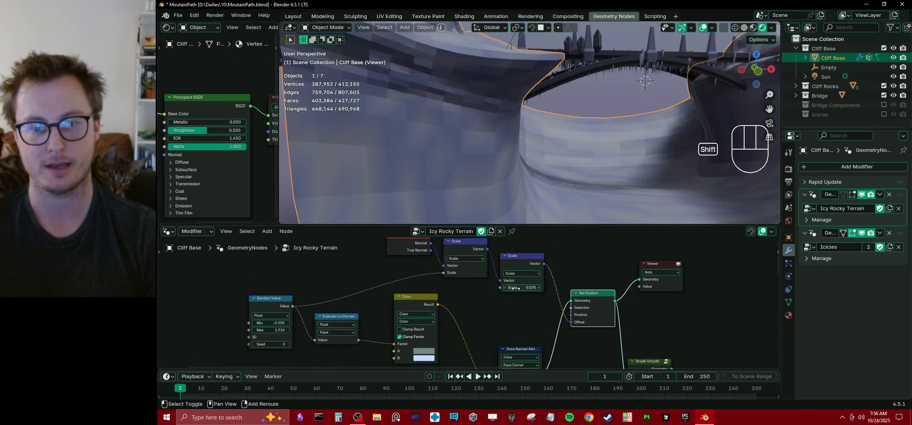
{"action": "left_click_drag", "start_coordinate": [521, 287], "coordinate": [531, 287], "text": "shift"}
{"action": "middle_click_drag", "start_coordinate": [492, 129], "coordinate": [555, 166]}
Step: Preview the Shade Smooth node's output through the Viewer and examine the smoothed cliff surface
{"action": "mouse_move", "coordinate": [654, 330]}
{"action": "middle_mouse_down"}
{"action": "mouse_move", "coordinate": [588, 320]}
{"action": "mouse_move", "coordinate": [568, 298]}
{"action": "middle_mouse_up"}
{"action": "left_click", "coordinate": [563, 320], "text": "ctrl+shift"}
{"action": "middle_click_drag", "start_coordinate": [590, 165], "coordinate": [425, 136]}
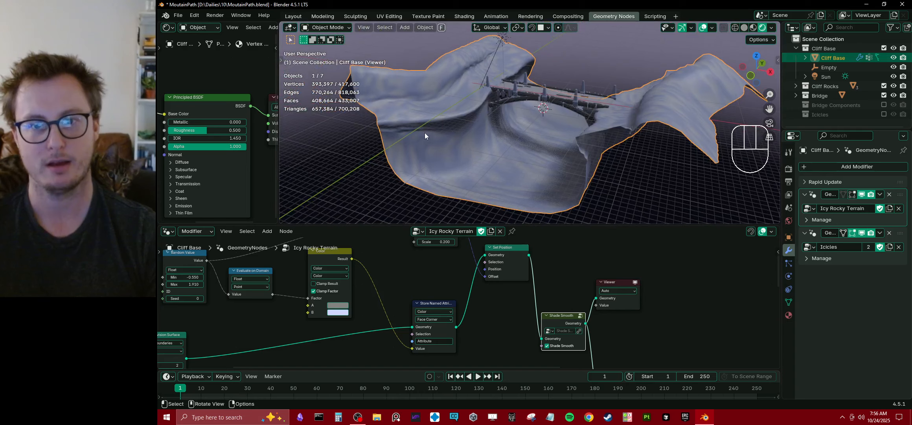
{"action": "middle_click_drag", "start_coordinate": [476, 93], "coordinate": [564, 119]}
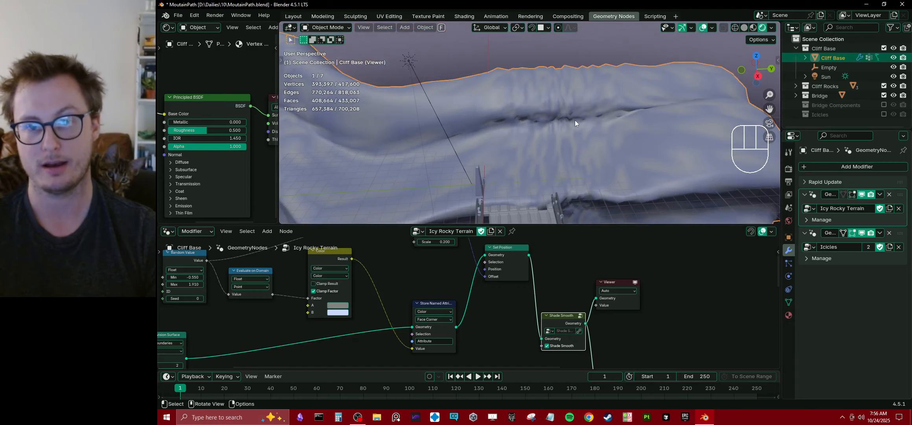
{"action": "middle_click_drag", "start_coordinate": [529, 111], "coordinate": [523, 150]}
Step: Hide the Icy Rocky Terrain modifier to examine the low-poly cliff mesh in Edit Mode, and restore it in Object Mode
{"action": "key", "text": "Tab"}
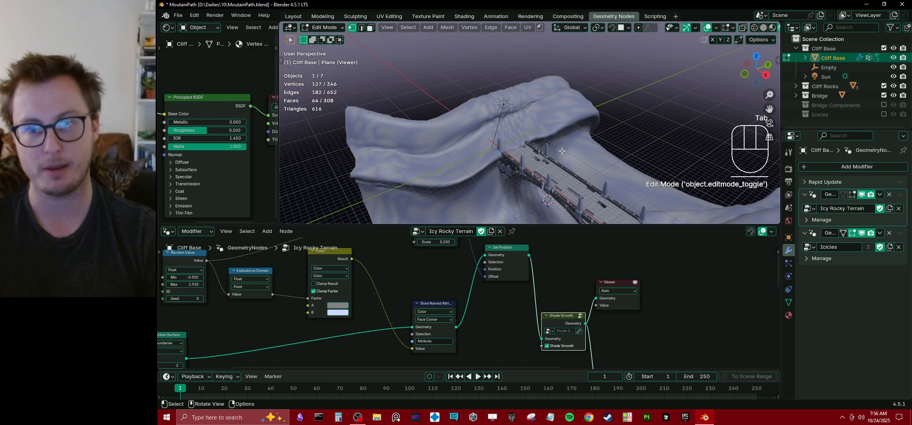
{"action": "left_click", "coordinate": [852, 193]}
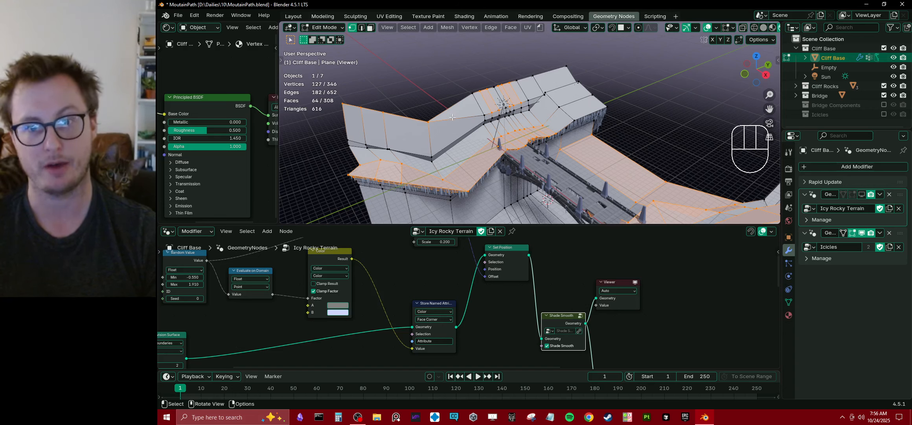
{"action": "scroll", "coordinate": [452, 116], "scroll_direction": "up", "scroll_amount": 1}
{"action": "key", "text": "Tab"}
{"action": "middle_click_drag", "start_coordinate": [485, 155], "coordinate": [541, 158]}
{"action": "left_click", "coordinate": [863, 194]}
{"action": "scroll", "coordinate": [562, 151], "scroll_direction": "down", "scroll_amount": 2}
{"action": "middle_click_drag", "start_coordinate": [540, 157], "coordinate": [537, 132], "text": "shift"}
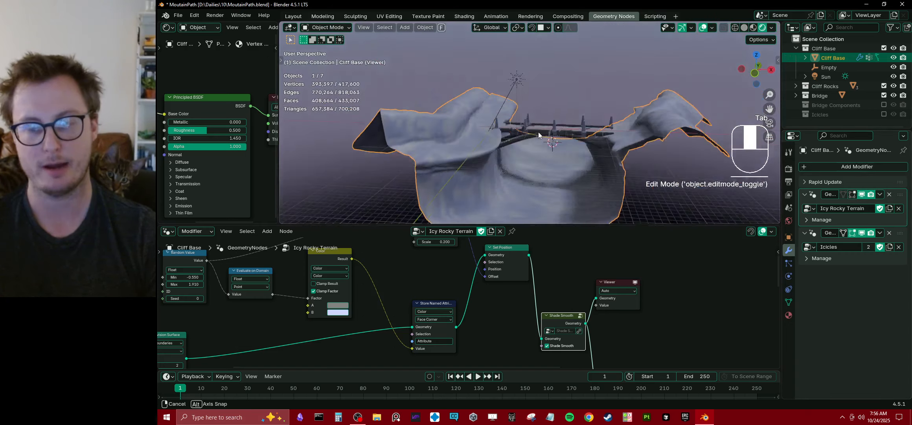
Step: Deselect the cliff base and delete the Viewer node attached to Shade Smooth
{"action": "scroll", "coordinate": [570, 89], "scroll_direction": "down", "scroll_amount": 1}
{"action": "left_click", "coordinate": [593, 105]}
{"action": "middle_click_drag", "start_coordinate": [627, 367], "coordinate": [583, 320]}
{"action": "left_click", "coordinate": [582, 250]}
{"action": "key", "text": "x"}
{"action": "middle_click_drag", "start_coordinate": [602, 288], "coordinate": [593, 272]}
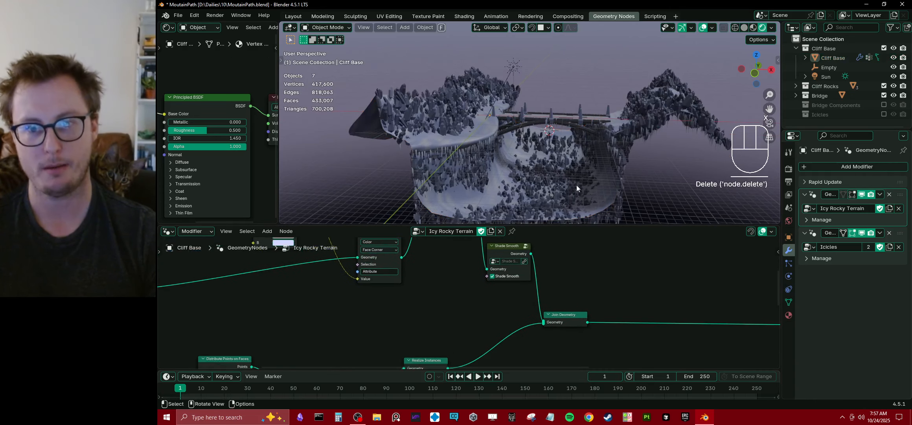
Step: Try a Merge by Distance value of 2.04 m and a lower one on the rock points, and undo both changes
{"action": "middle_click_drag", "start_coordinate": [308, 366], "coordinate": [406, 290]}
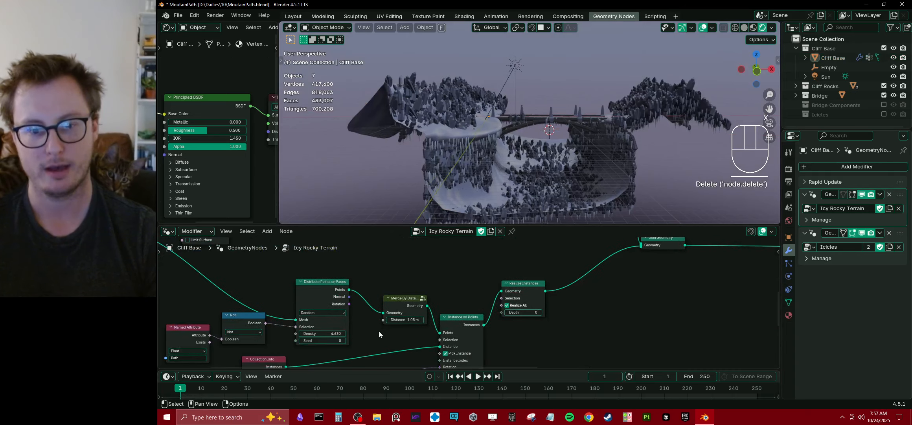
{"action": "middle_click_drag", "start_coordinate": [383, 336], "coordinate": [456, 326]}
{"action": "scroll", "coordinate": [473, 323], "scroll_direction": "up", "scroll_amount": 4}
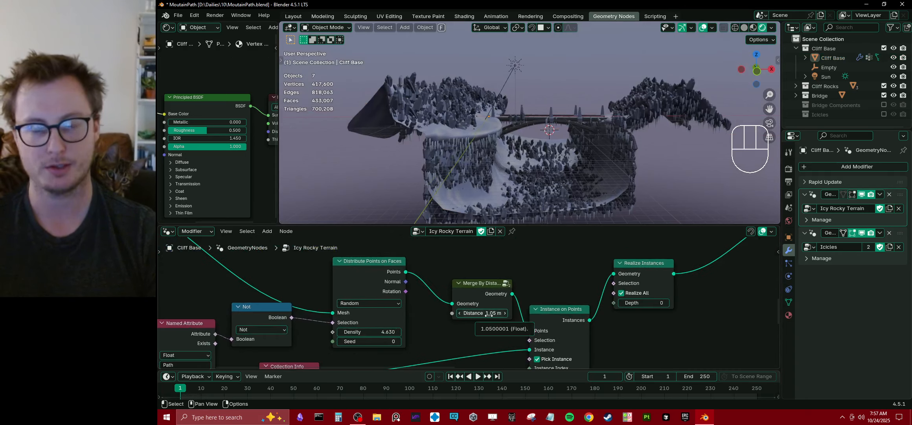
{"action": "mouse_move", "coordinate": [483, 313]}
{"action": "left_mouse_down", "text": "shift"}
{"action": "mouse_move", "coordinate": [468, 312]}
{"action": "mouse_move", "coordinate": [500, 312]}
{"action": "left_mouse_up", "text": "shift"}
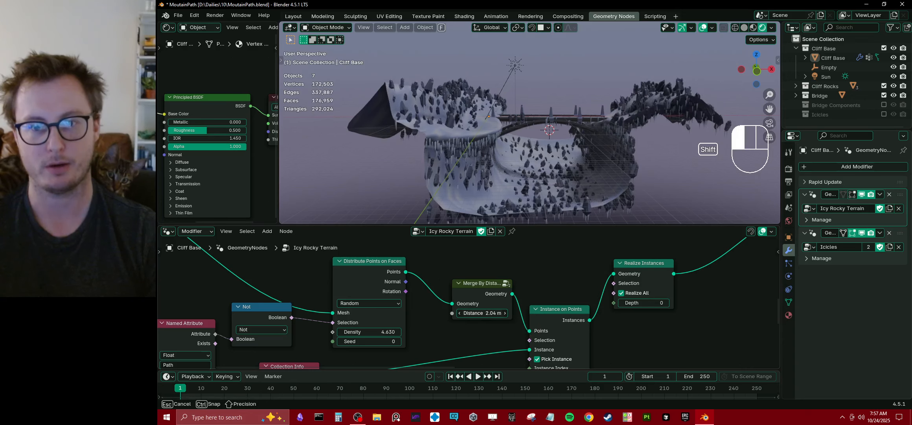
{"action": "middle_click_drag", "start_coordinate": [551, 159], "coordinate": [545, 142]}
{"action": "scroll", "coordinate": [501, 132], "scroll_direction": "up", "scroll_amount": 4}
{"action": "middle_click_drag", "start_coordinate": [544, 142], "coordinate": [566, 127]}
{"action": "left_click_drag", "start_coordinate": [482, 313], "coordinate": [462, 313], "text": "shift"}
{"action": "key", "text": "ctrl+z"}
{"action": "key", "text": "ctrl+z"}
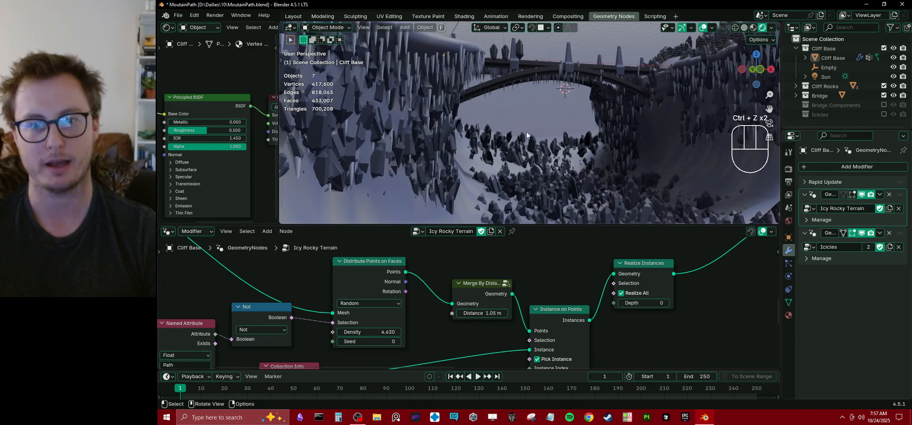
Step: Examine the rock distribution across the cliffs and around the bridge from several angles
{"action": "scroll", "coordinate": [527, 138], "scroll_direction": "down", "scroll_amount": 3}
{"action": "middle_click_drag", "start_coordinate": [527, 138], "coordinate": [499, 122]}
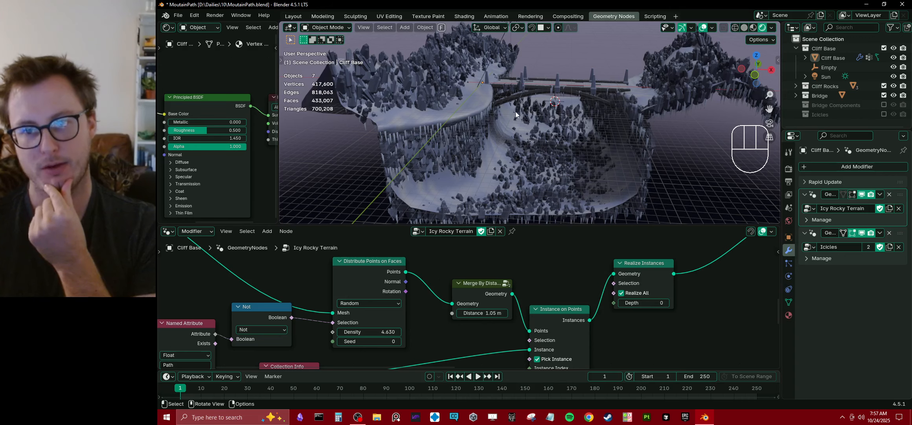
{"action": "middle_click_drag", "start_coordinate": [542, 101], "coordinate": [586, 143]}
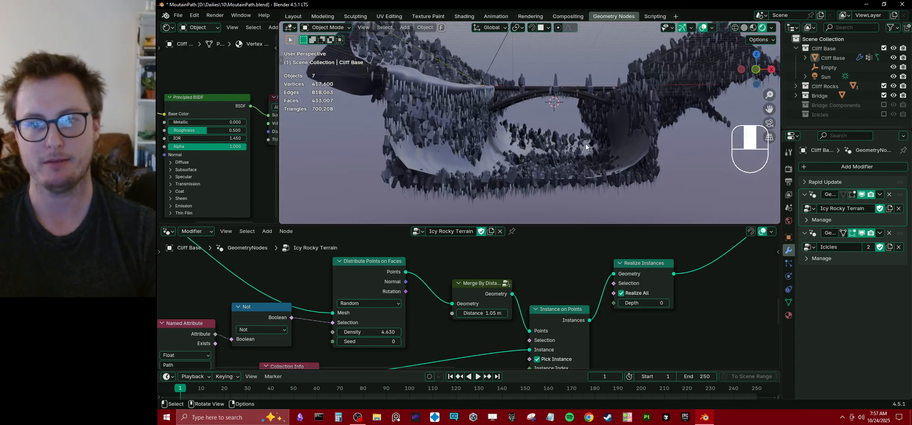
{"action": "scroll", "coordinate": [630, 282], "scroll_direction": "down", "scroll_amount": 2}
{"action": "middle_click_drag", "start_coordinate": [608, 119], "coordinate": [624, 129]}
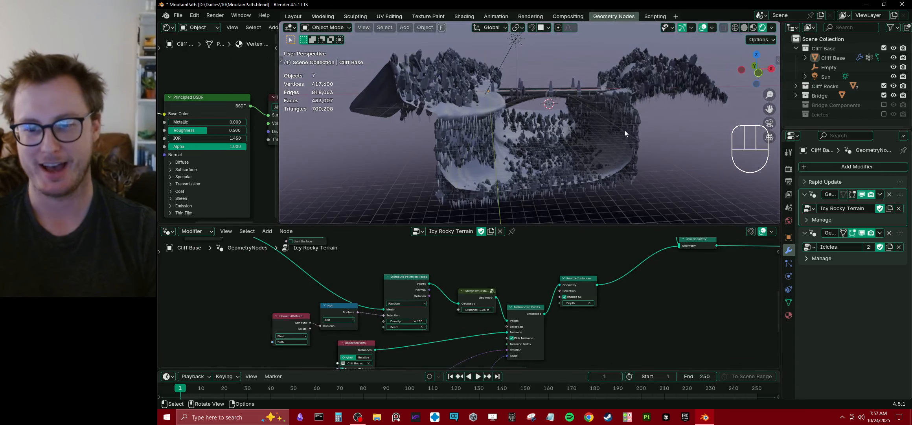
{"action": "middle_click_drag", "start_coordinate": [704, 293], "coordinate": [617, 291]}
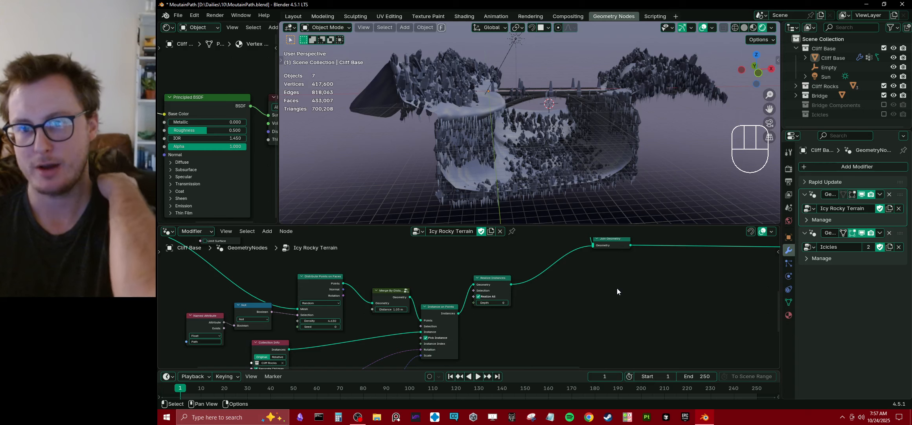
Step: Open the Icicles modifier's node tree and preview its Group Input geometry and Distribute Points on Faces output
{"action": "left_click", "coordinate": [895, 240]}
{"action": "middle_click_drag", "start_coordinate": [566, 134], "coordinate": [507, 114]}
{"action": "middle_click_drag", "start_coordinate": [492, 309], "coordinate": [448, 292]}
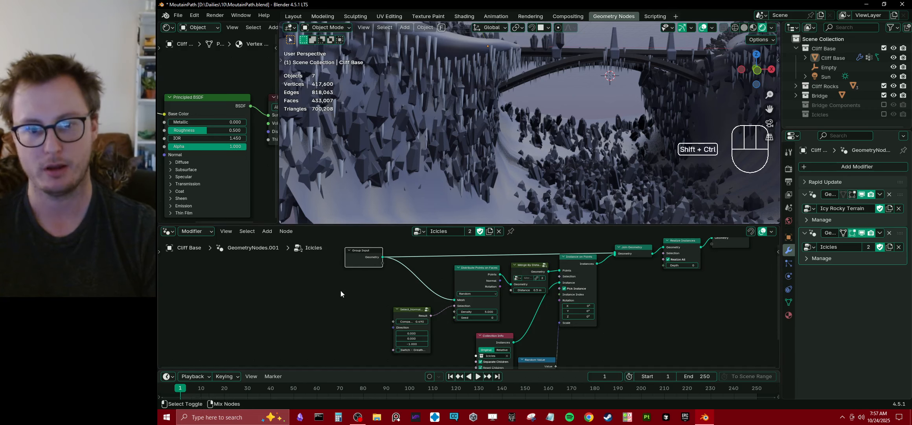
{"action": "left_click", "coordinate": [355, 253], "text": "ctrl+shift"}
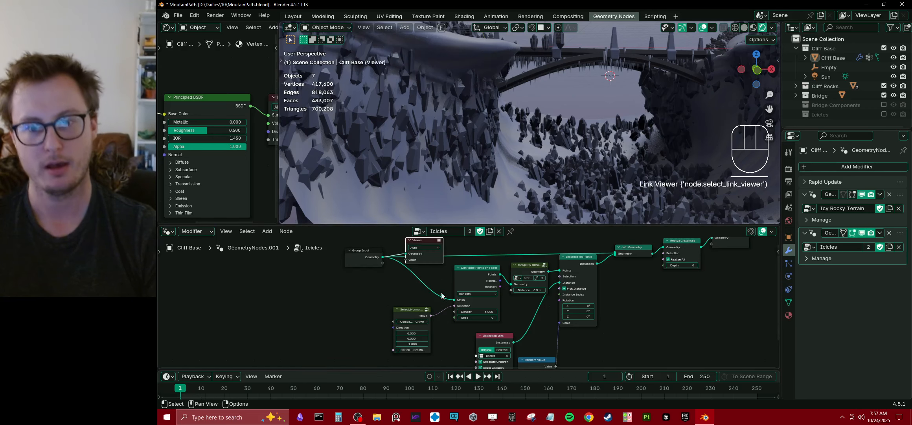
{"action": "left_click", "coordinate": [484, 280], "text": "ctrl+shift"}
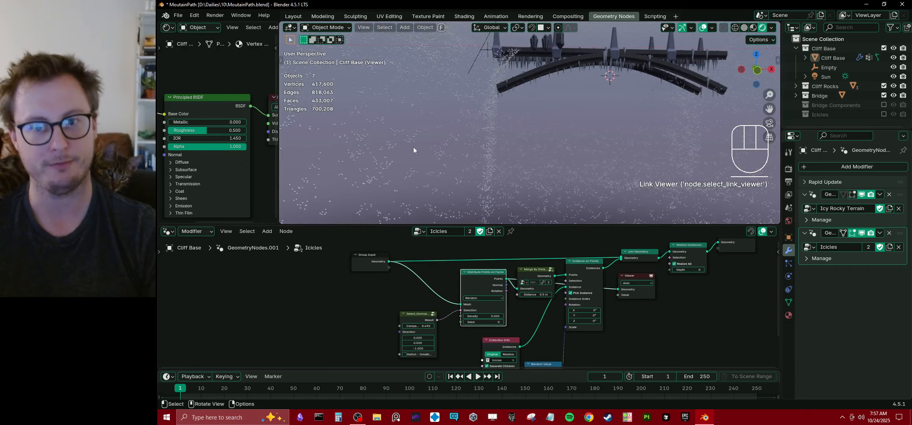
Step: Widen the Select_NormalDirection node to show its full name and settings, and review its link to the point distribution
{"action": "scroll", "coordinate": [507, 289], "scroll_direction": "up", "scroll_amount": 7}
{"action": "middle_click_drag", "start_coordinate": [429, 316], "coordinate": [516, 322]}
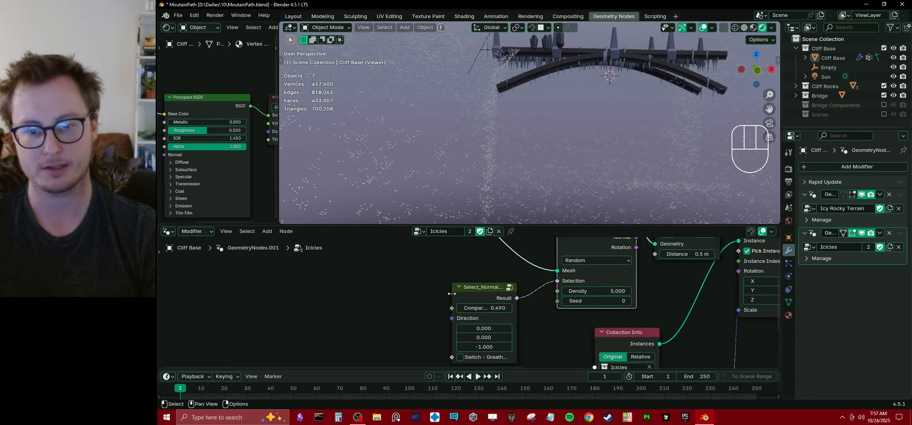
{"action": "left_click_drag", "start_coordinate": [455, 295], "coordinate": [417, 293]}
{"action": "scroll", "coordinate": [477, 302], "scroll_direction": "down", "scroll_amount": 1}
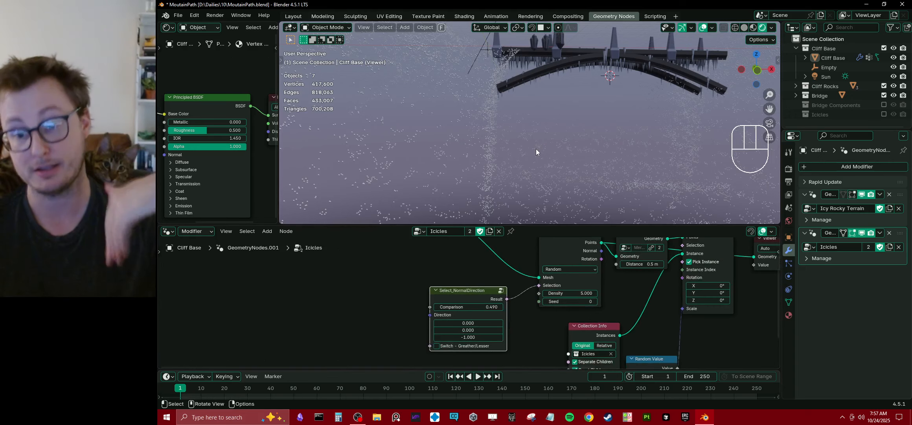
{"action": "middle_click_drag", "start_coordinate": [343, 309], "coordinate": [337, 313]}
{"action": "middle_click_drag", "start_coordinate": [494, 320], "coordinate": [450, 330]}
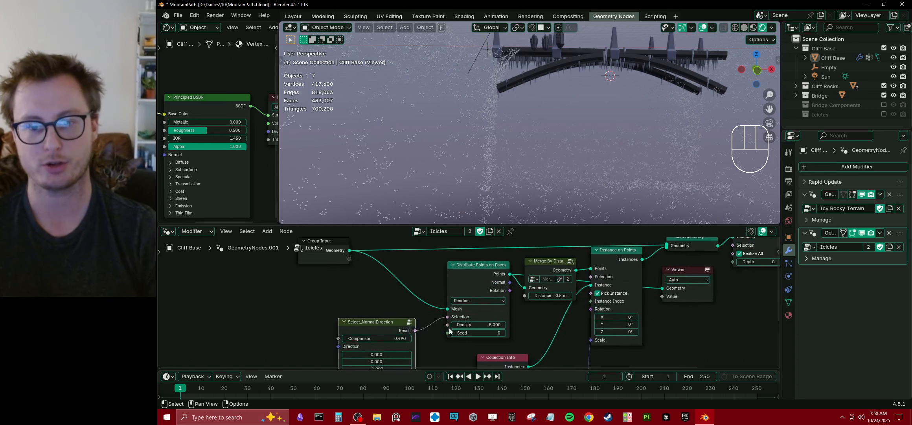
Step: Preview the Merge by Distance and Instance on Points outputs through the Viewer and inspect the icicle instances
{"action": "middle_click_drag", "start_coordinate": [490, 283], "coordinate": [431, 288]}
{"action": "left_click", "coordinate": [482, 271], "text": "ctrl+shift"}
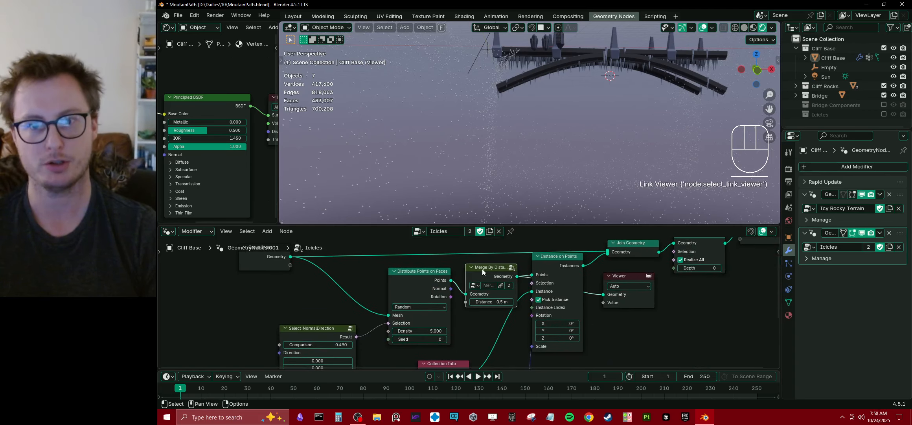
{"action": "middle_click_drag", "start_coordinate": [614, 327], "coordinate": [568, 327]}
{"action": "left_click", "coordinate": [519, 331], "text": "ctrl+shift"}
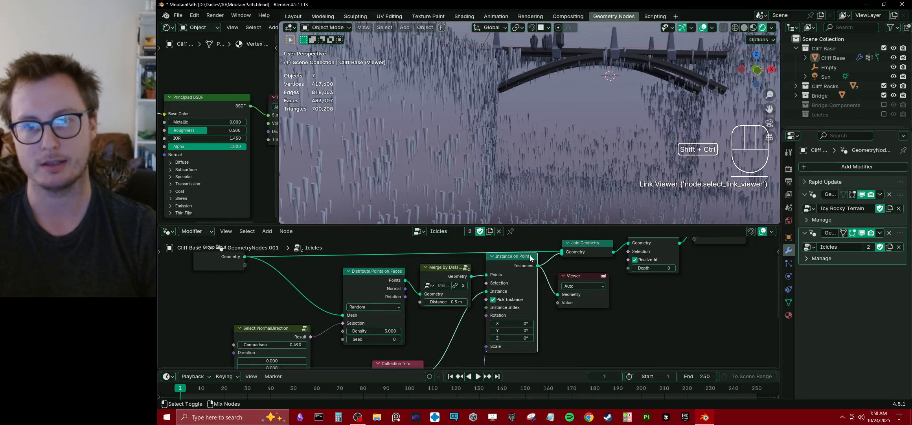
{"action": "middle_click_drag", "start_coordinate": [559, 142], "coordinate": [522, 192]}
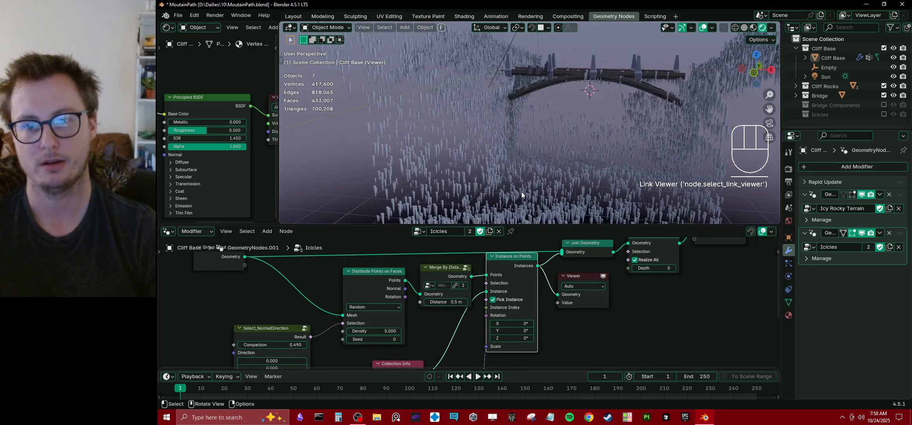
Step: Preview the Realize Instances output through the Viewer and inspect the icicles joined with the rocky cliffs
{"action": "middle_click_drag", "start_coordinate": [664, 234], "coordinate": [581, 271]}
{"action": "left_click", "coordinate": [581, 272], "text": "ctrl+shift"}
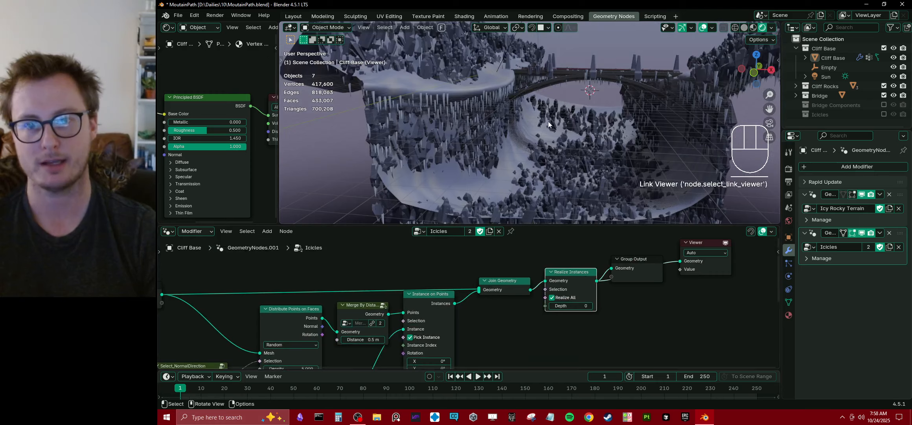
{"action": "middle_click_drag", "start_coordinate": [548, 121], "coordinate": [562, 138]}
{"action": "scroll", "coordinate": [443, 154], "scroll_direction": "up", "scroll_amount": 8}
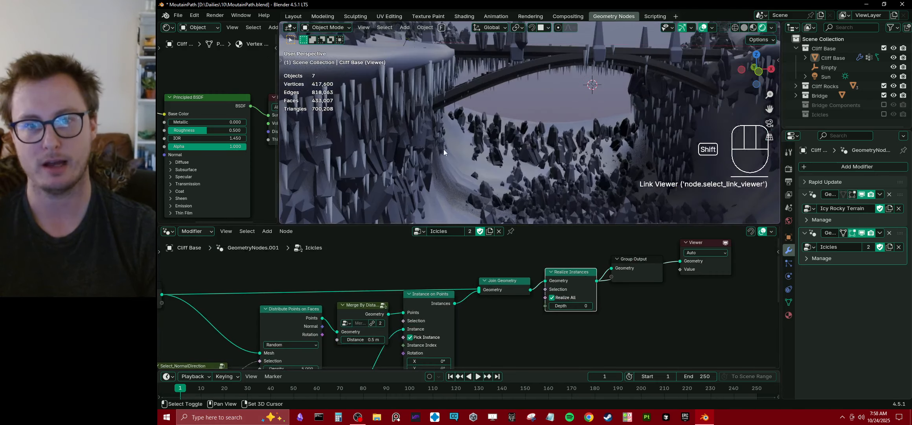
Step: Select the bridge object, switch it to Edit Mode and isolate it in local view
{"action": "scroll", "coordinate": [511, 141], "scroll_direction": "down", "scroll_amount": 8}
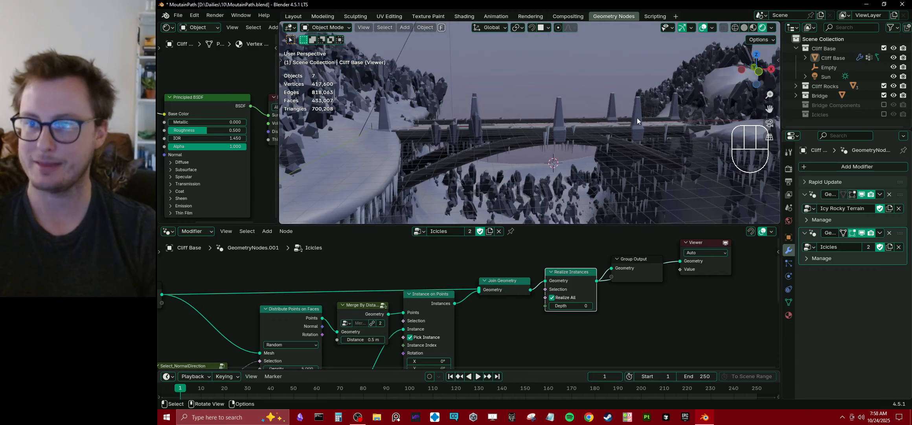
{"action": "left_click", "coordinate": [524, 124]}
{"action": "middle_click_drag", "start_coordinate": [524, 124], "coordinate": [543, 145]}
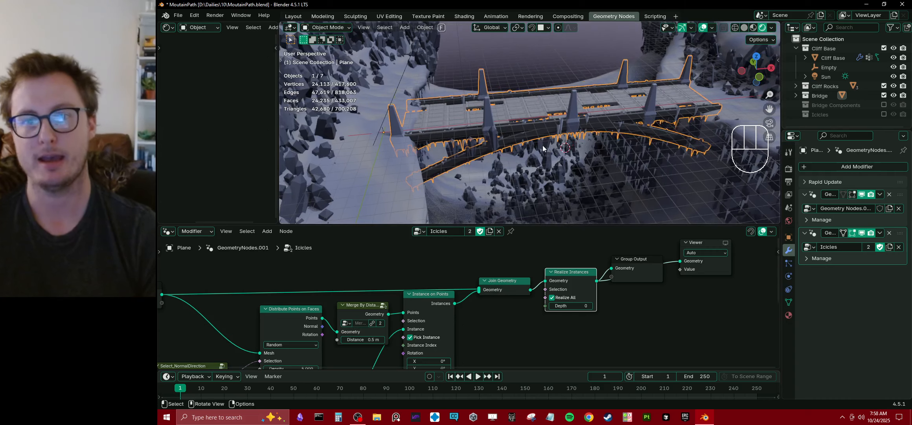
{"action": "key", "text": "Tab"}
{"action": "middle_click_drag", "start_coordinate": [562, 74], "coordinate": [577, 139]}
{"action": "key", "text": "KP_Divide"}
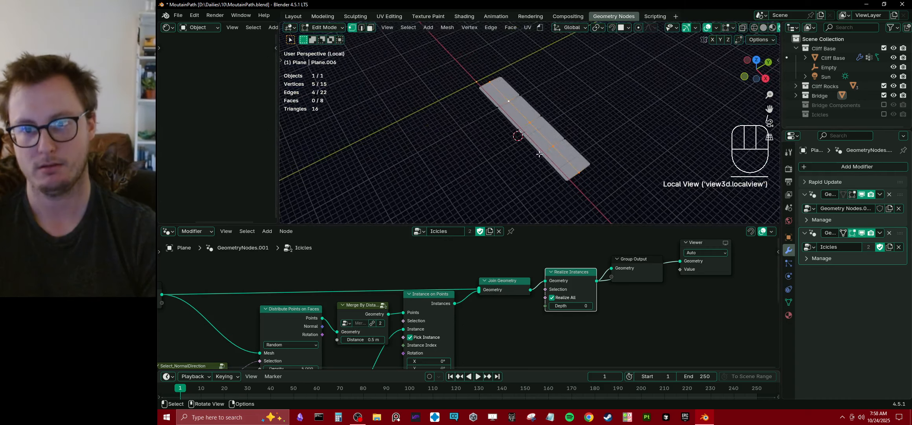
Step: Hide the floor grid overlay and clear the vertex selection on the bridge's base plane
{"action": "left_click", "coordinate": [717, 27]}
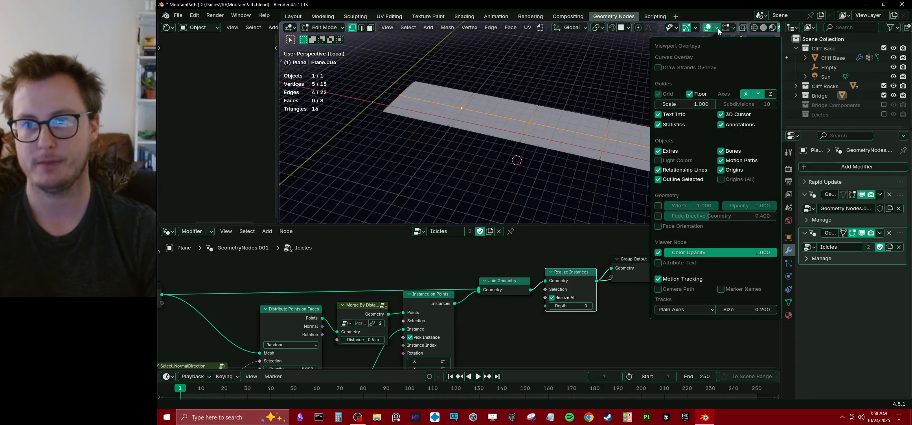
{"action": "left_click", "coordinate": [689, 93]}
{"action": "middle_click_drag", "start_coordinate": [725, 42], "coordinate": [731, 4]}
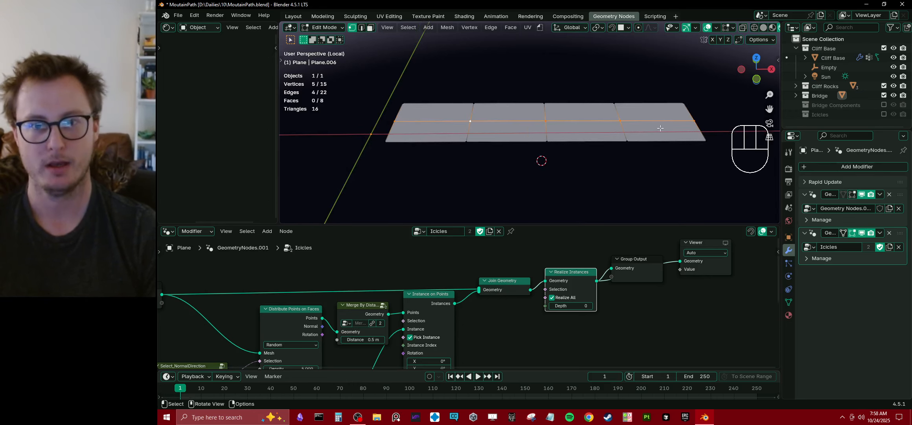
{"action": "left_click", "coordinate": [566, 153]}
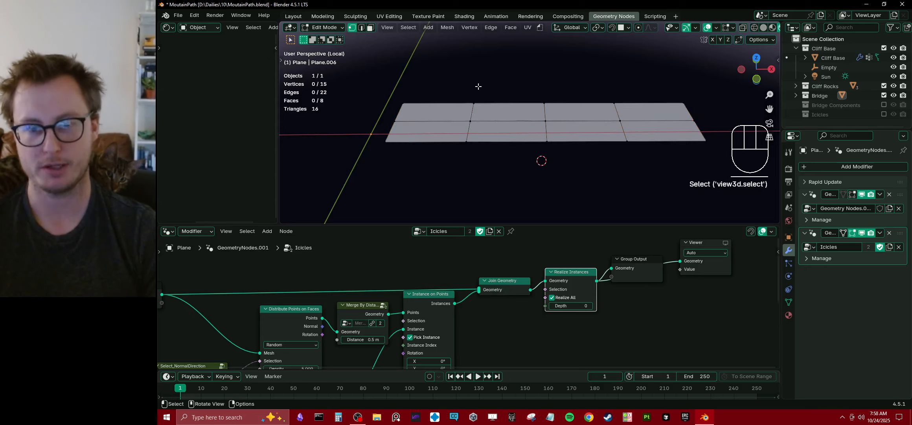
Step: Select the base plane's vertices assigned to the Railing vertex group, and return to Object Mode
{"action": "left_click", "coordinate": [789, 302]}
{"action": "left_click", "coordinate": [862, 257]}
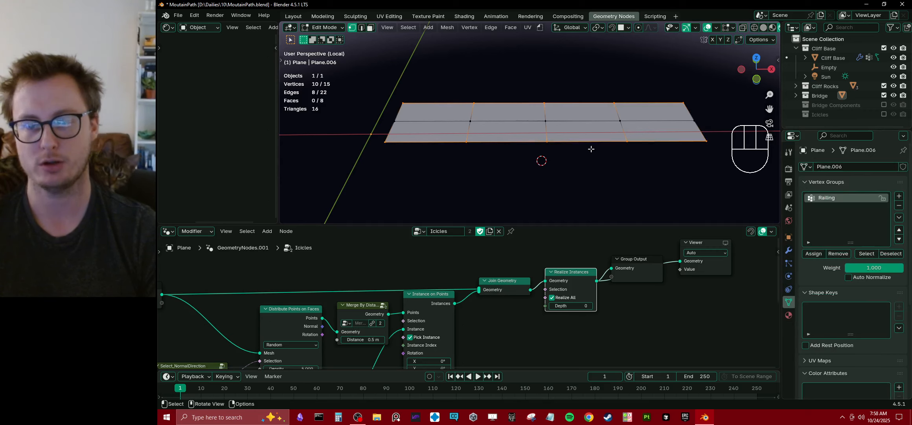
{"action": "key", "text": "Tab"}
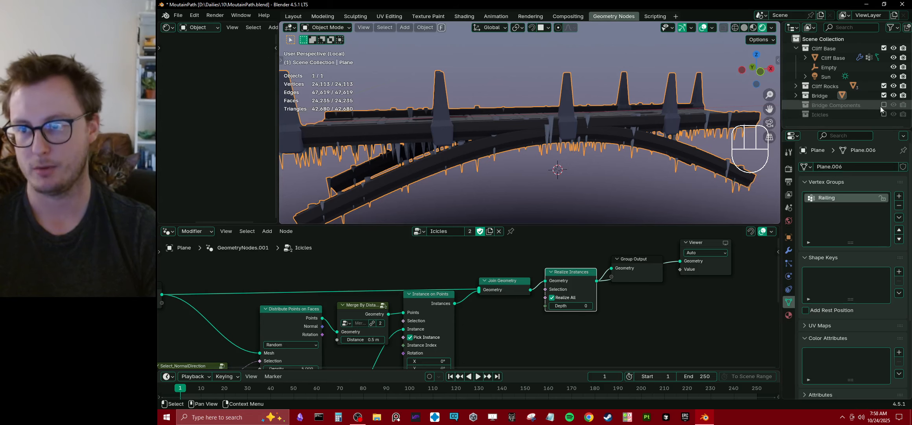
Step: Enable the Bridge Components collection and inspect the pillar and the Bézier profile curve alongside the bridge
{"action": "left_click", "coordinate": [883, 105]}
{"action": "middle_click_drag", "start_coordinate": [626, 113], "coordinate": [516, 115]}
{"action": "middle_click_drag", "start_coordinate": [589, 112], "coordinate": [527, 93]}
{"action": "left_click", "coordinate": [541, 142]}
{"action": "left_click", "coordinate": [567, 130]}
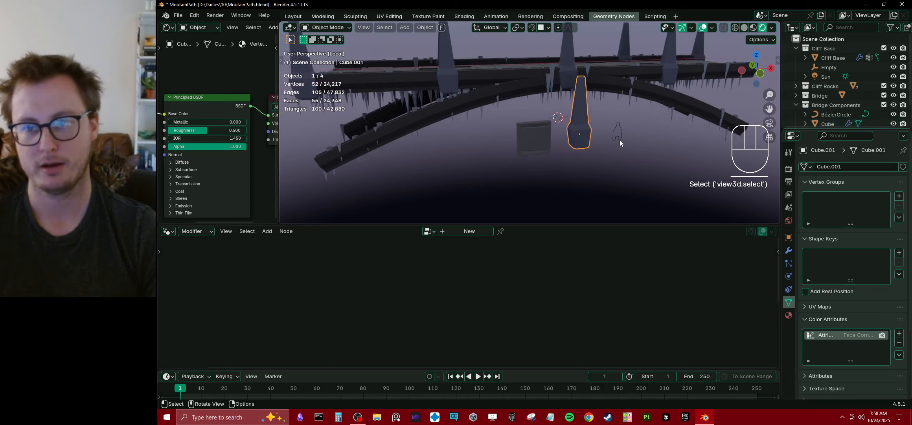
{"action": "left_click", "coordinate": [620, 139]}
{"action": "middle_click_drag", "start_coordinate": [567, 80], "coordinate": [505, 142]}
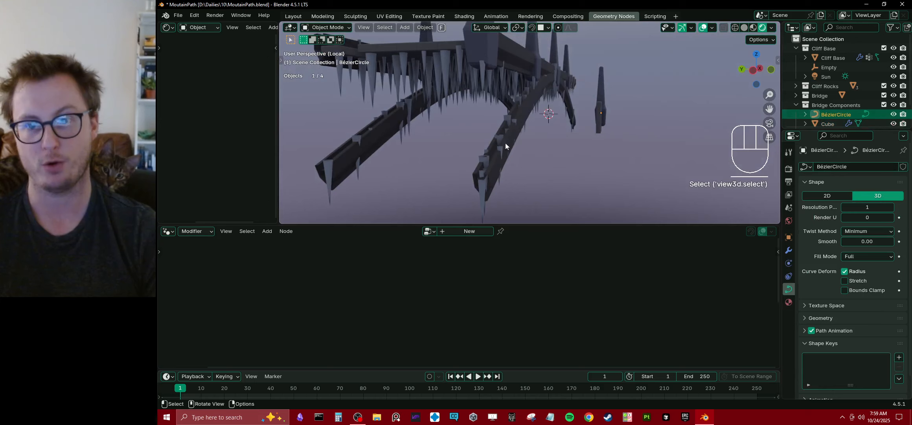
{"action": "middle_click_drag", "start_coordinate": [529, 50], "coordinate": [568, 126]}
Step: Rename the bridge object's first geometry node group as Bridge, keeping it with a fake user, and save the file
{"action": "left_click", "coordinate": [526, 83]}
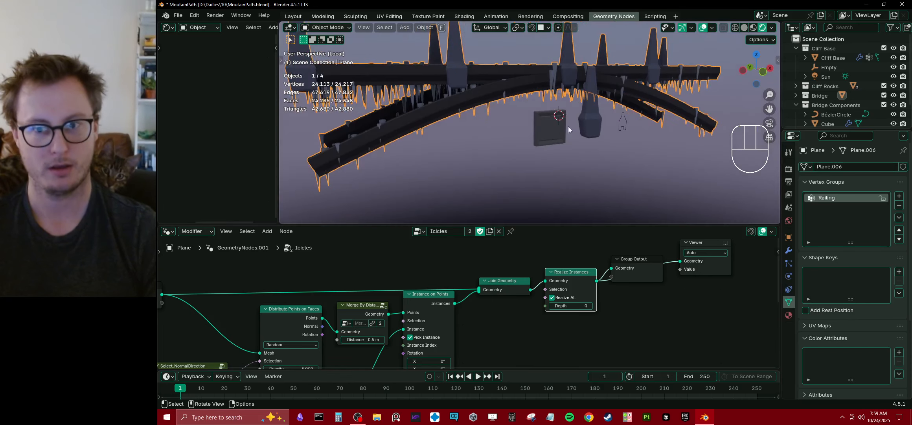
{"action": "scroll", "coordinate": [359, 306], "scroll_direction": "down", "scroll_amount": 4}
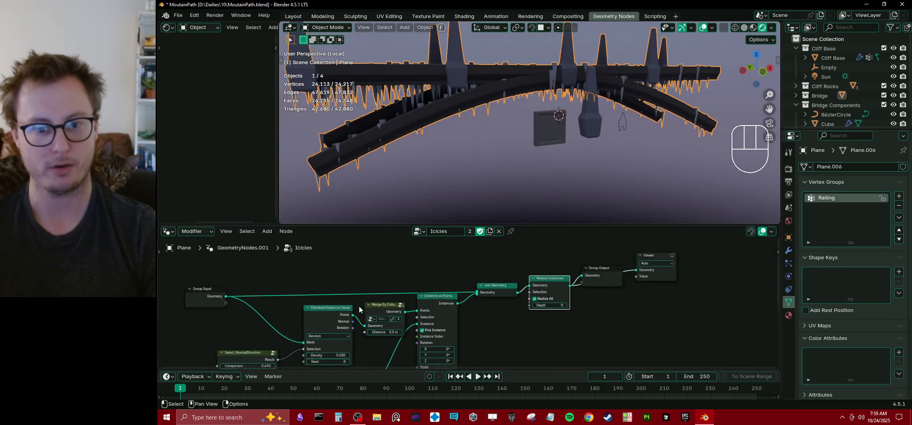
{"action": "left_click", "coordinate": [789, 250]}
{"action": "left_click", "coordinate": [890, 194]}
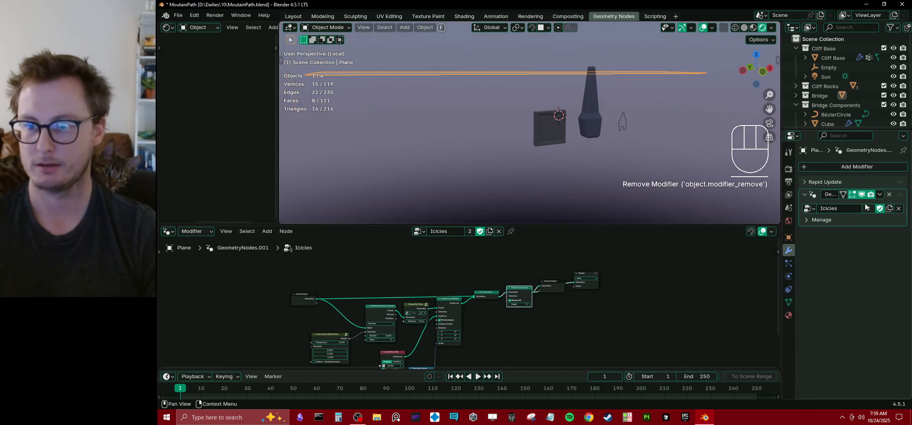
{"action": "key", "text": "ctrl+z"}
{"action": "left_click", "coordinate": [866, 209]}
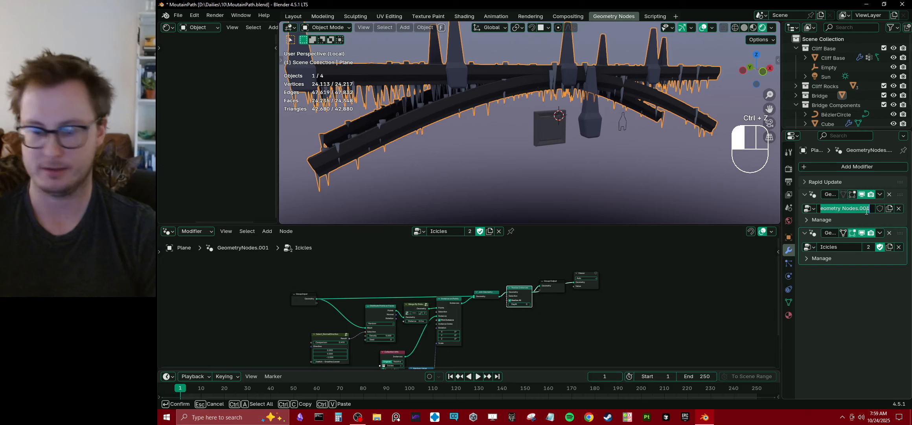
{"action": "type", "text": "Bridge"}
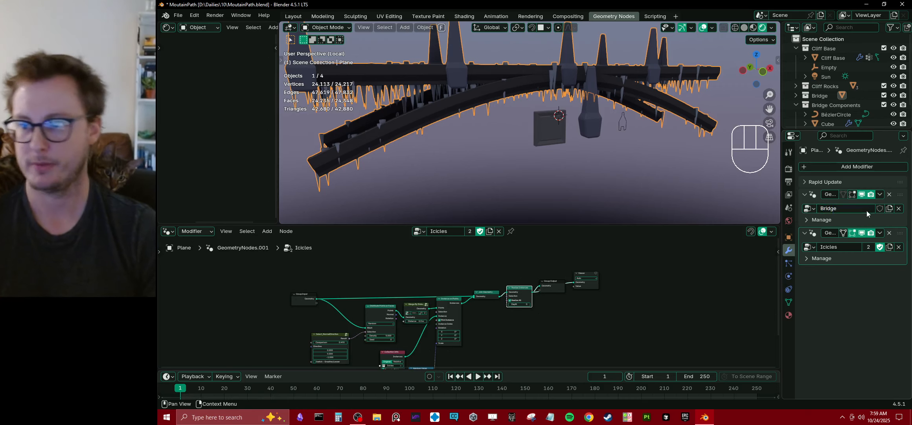
{"action": "key", "text": "Return"}
{"action": "key", "text": "ctrl+s"}
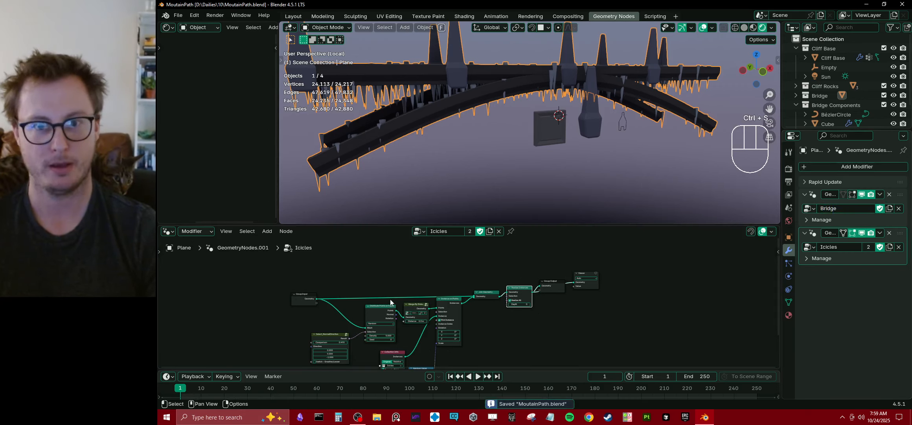
Step: Open the Bridge modifier's node tree and look over its branches from the Group Input onward
{"action": "scroll", "coordinate": [336, 325], "scroll_direction": "up", "scroll_amount": 3}
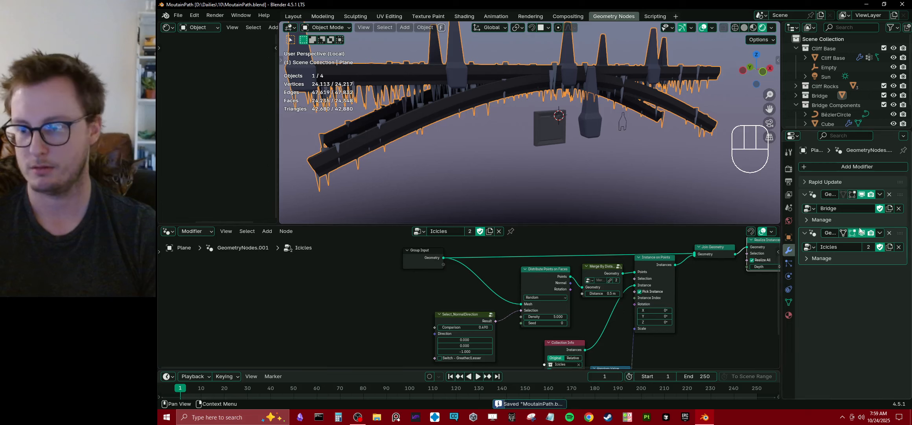
{"action": "left_click", "coordinate": [902, 198]}
{"action": "middle_click_drag", "start_coordinate": [452, 293], "coordinate": [615, 294]}
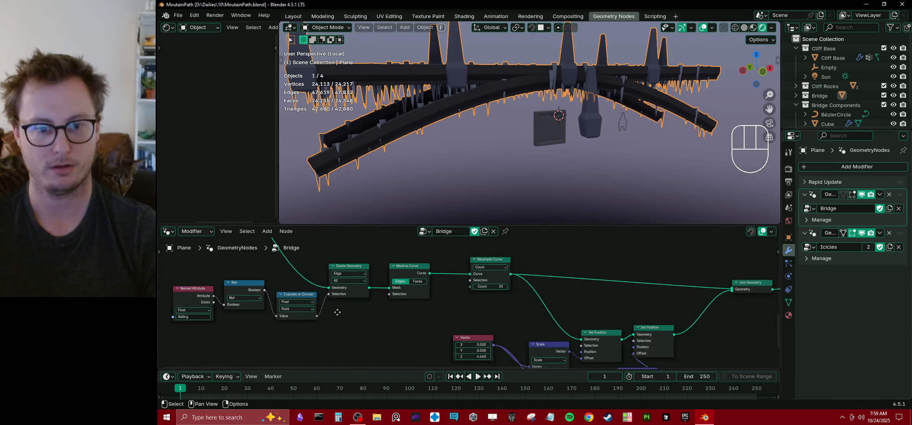
{"action": "middle_click_drag", "start_coordinate": [337, 311], "coordinate": [576, 350]}
{"action": "scroll", "coordinate": [532, 294], "scroll_direction": "down", "scroll_amount": 1}
{"action": "middle_click_drag", "start_coordinate": [532, 295], "coordinate": [560, 360]}
{"action": "scroll", "coordinate": [520, 306], "scroll_direction": "up", "scroll_amount": 5}
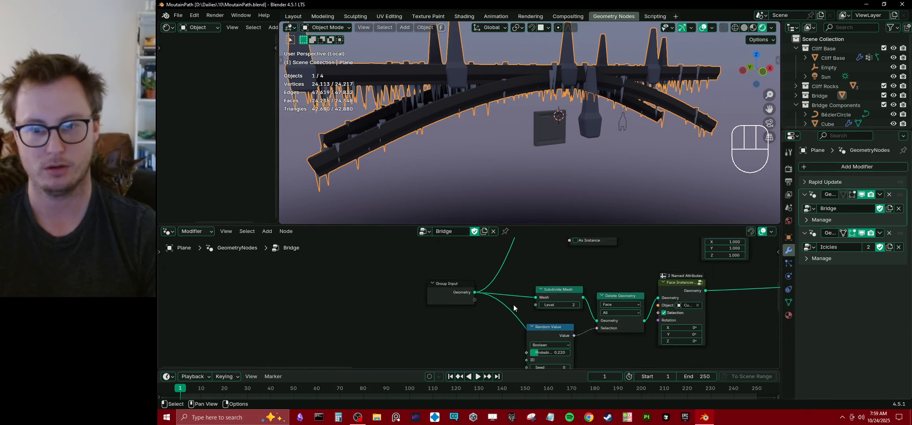
{"action": "scroll", "coordinate": [455, 289], "scroll_direction": "down", "scroll_amount": 8}
{"action": "middle_click_drag", "start_coordinate": [514, 305], "coordinate": [479, 327]}
{"action": "scroll", "coordinate": [478, 325], "scroll_direction": "down", "scroll_amount": 1}
{"action": "middle_click_drag", "start_coordinate": [467, 285], "coordinate": [460, 231]}
{"action": "scroll", "coordinate": [462, 280], "scroll_direction": "up", "scroll_amount": 6}
Step: Preview the Subdivide Mesh output through the Viewer and examine its subdivisions with the wireframe display toggled on briefly
{"action": "left_click", "coordinate": [458, 271], "text": "ctrl+shift"}
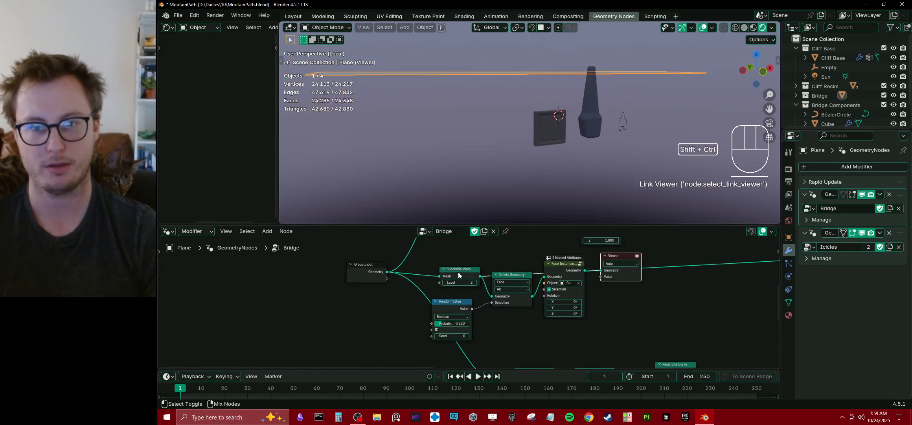
{"action": "middle_click_drag", "start_coordinate": [485, 258], "coordinate": [480, 287]}
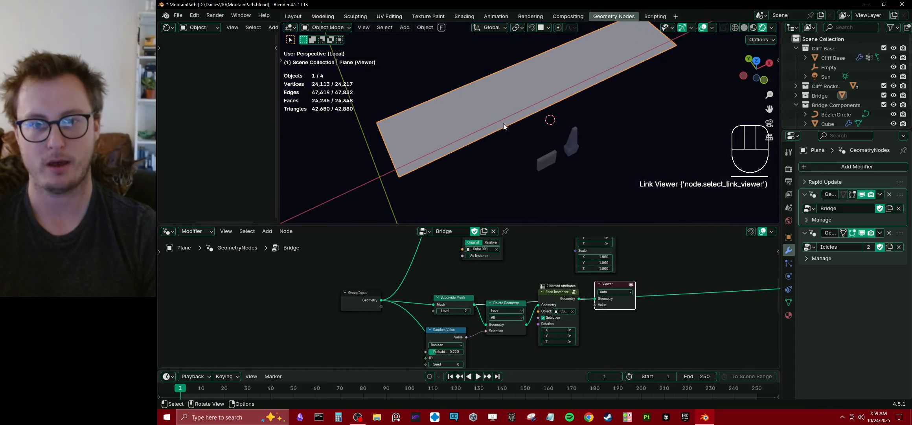
{"action": "key", "text": "q"}
{"action": "left_click", "coordinate": [459, 160]}
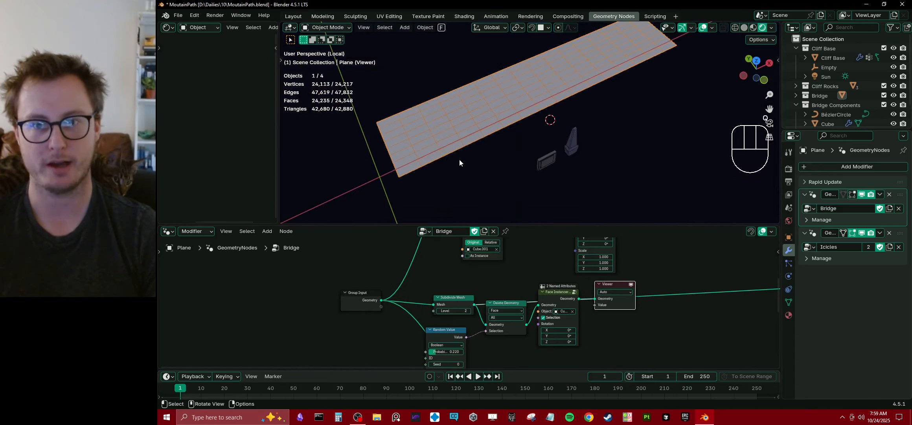
{"action": "key", "text": "q"}
{"action": "left_click", "coordinate": [459, 158]}
Step: Preview the Face Instancer output through the Viewer and inspect the deck panels and the gaps between them
{"action": "middle_click_drag", "start_coordinate": [586, 300], "coordinate": [546, 276]}
{"action": "left_click", "coordinate": [521, 283], "text": "ctrl+shift"}
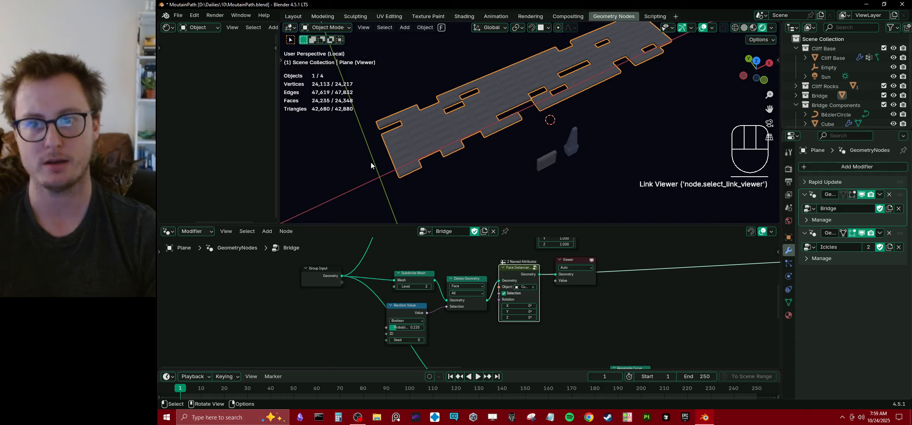
{"action": "scroll", "coordinate": [641, 284], "scroll_direction": "down", "scroll_amount": 3}
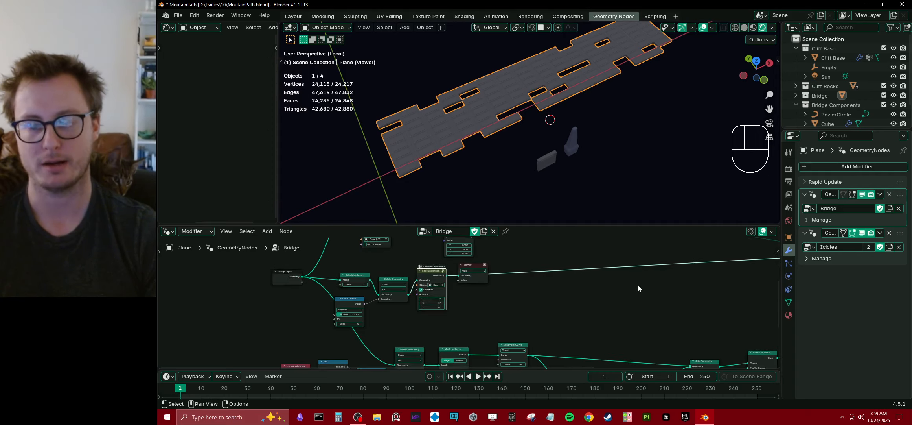
{"action": "middle_click_drag", "start_coordinate": [637, 287], "coordinate": [524, 273]}
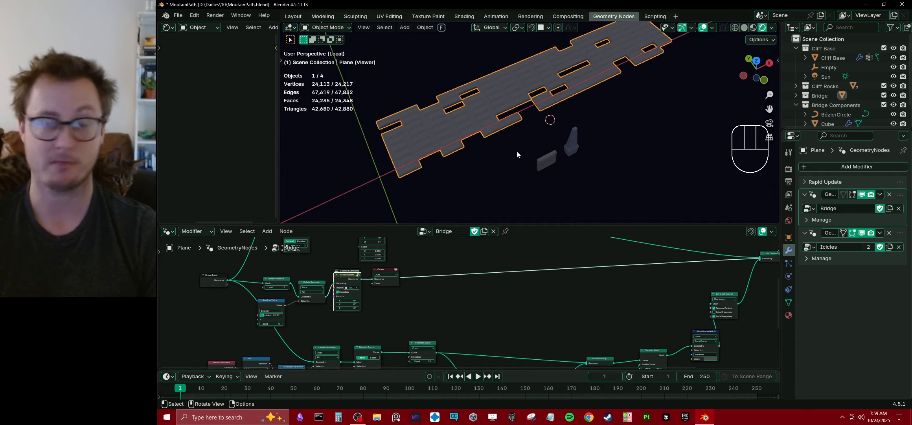
{"action": "middle_click_drag", "start_coordinate": [412, 294], "coordinate": [552, 284]}
{"action": "scroll", "coordinate": [520, 107], "scroll_direction": "up", "scroll_amount": 4}
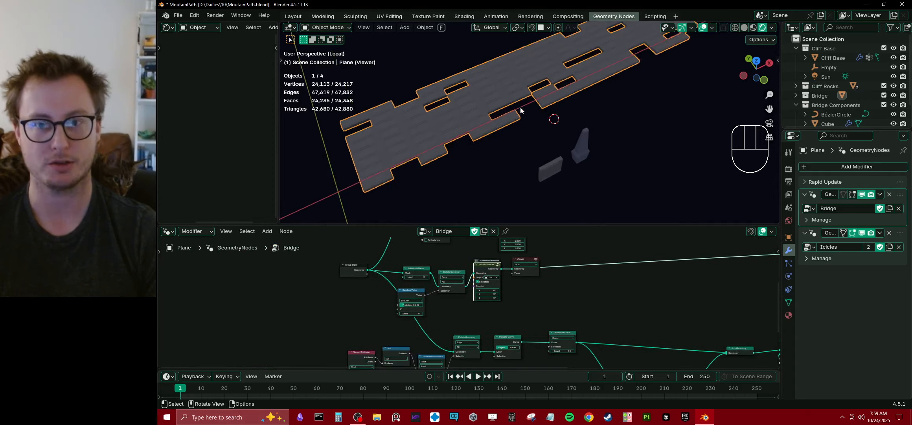
{"action": "middle_click_drag", "start_coordinate": [489, 121], "coordinate": [502, 106]}
{"action": "middle_click_drag", "start_coordinate": [502, 107], "coordinate": [557, 139], "text": "shift"}
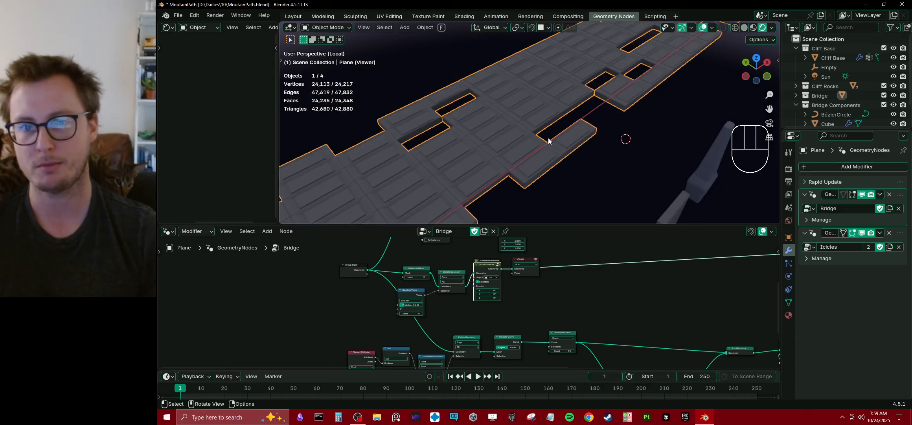
Step: Review the settings of the Subdivide Mesh, Random Value, Delete Geometry and Face Instancer nodes in the deck branch
{"action": "middle_click_drag", "start_coordinate": [571, 277], "coordinate": [570, 237]}
{"action": "scroll", "coordinate": [468, 385], "scroll_direction": "up", "scroll_amount": 1}
{"action": "scroll", "coordinate": [465, 318], "scroll_direction": "up", "scroll_amount": 10}
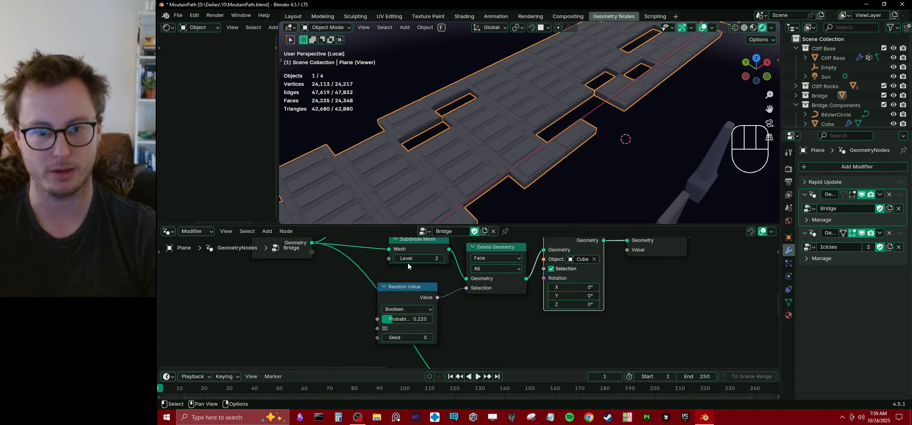
{"action": "middle_click_drag", "start_coordinate": [466, 278], "coordinate": [463, 302]}
{"action": "middle_click_drag", "start_coordinate": [536, 286], "coordinate": [494, 290]}
{"action": "scroll", "coordinate": [499, 287], "scroll_direction": "down", "scroll_amount": 1}
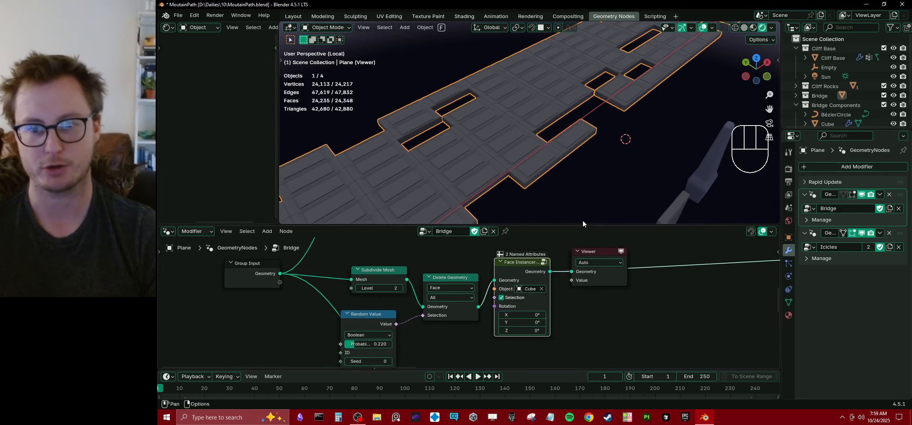
{"action": "scroll", "coordinate": [510, 261], "scroll_direction": "up", "scroll_amount": 1}
{"action": "scroll", "coordinate": [509, 260], "scroll_direction": "down", "scroll_amount": 6}
Step: Move the Object Info node closer to Instance on Points, and preview the Mesh to Points output through the Viewer
{"action": "middle_click_drag", "start_coordinate": [477, 238], "coordinate": [495, 308]}
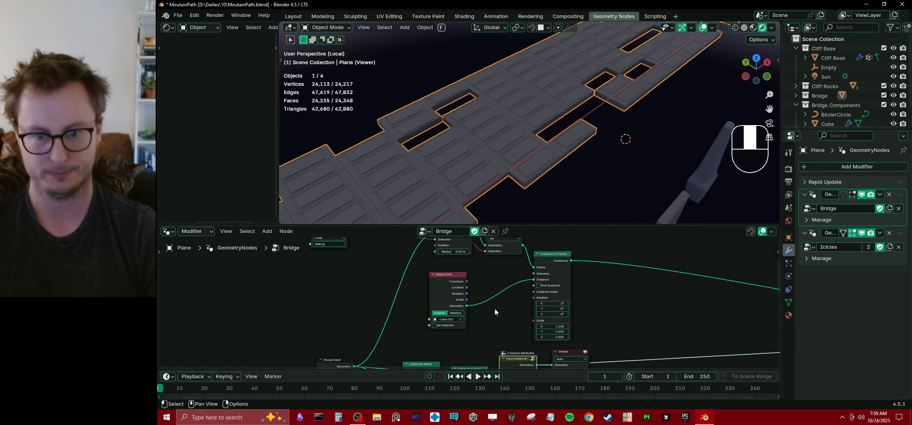
{"action": "key", "text": "g"}
{"action": "middle_click_drag", "start_coordinate": [446, 270], "coordinate": [471, 307]}
{"action": "left_click", "coordinate": [474, 253], "text": "ctrl+shift"}
{"action": "middle_click_drag", "start_coordinate": [543, 127], "coordinate": [515, 134]}
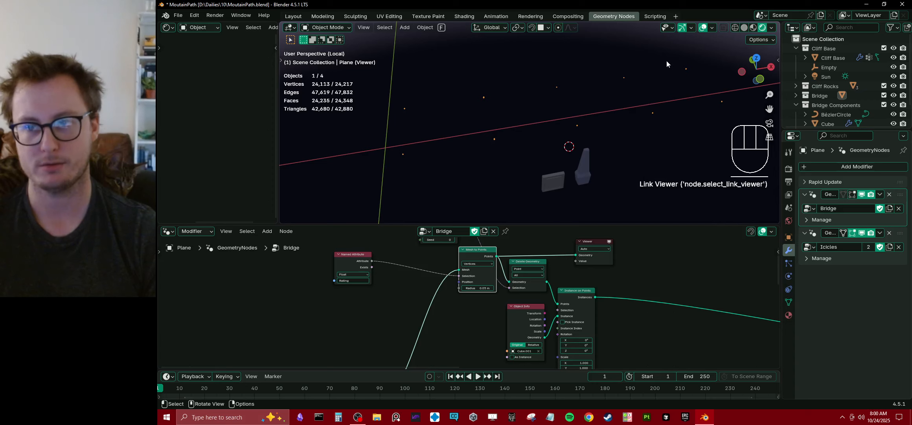
Step: Move the Railing Named Attribute node closer to the Mesh to Points node
{"action": "scroll", "coordinate": [376, 297], "scroll_direction": "up", "scroll_amount": 1}
{"action": "middle_click_drag", "start_coordinate": [376, 297], "coordinate": [411, 323]}
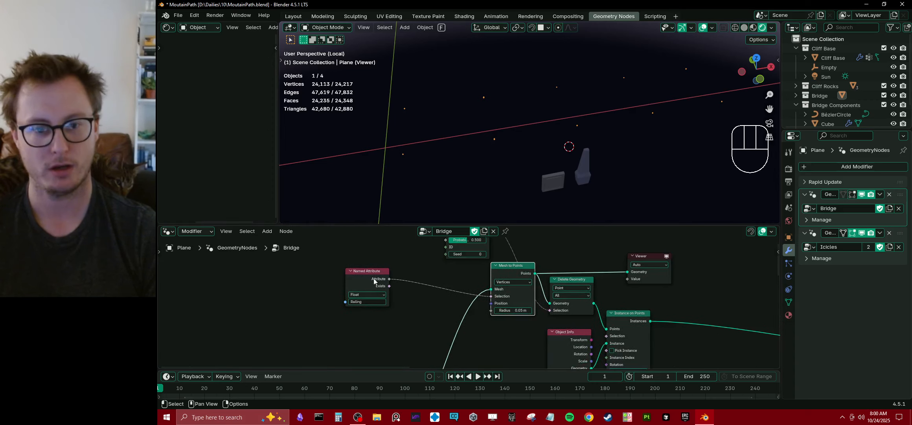
{"action": "left_click", "coordinate": [365, 276]}
{"action": "left_click", "coordinate": [357, 271]}
{"action": "key", "text": "g"}
{"action": "left_click", "coordinate": [445, 276]}
Step: Preview the output of the Delete Geometry node that follows Mesh to Points through the Viewer
{"action": "middle_click_drag", "start_coordinate": [479, 322], "coordinate": [445, 338]}
{"action": "scroll", "coordinate": [436, 316], "scroll_direction": "up", "scroll_amount": 1}
{"action": "left_click", "coordinate": [519, 301], "text": "ctrl+shift"}
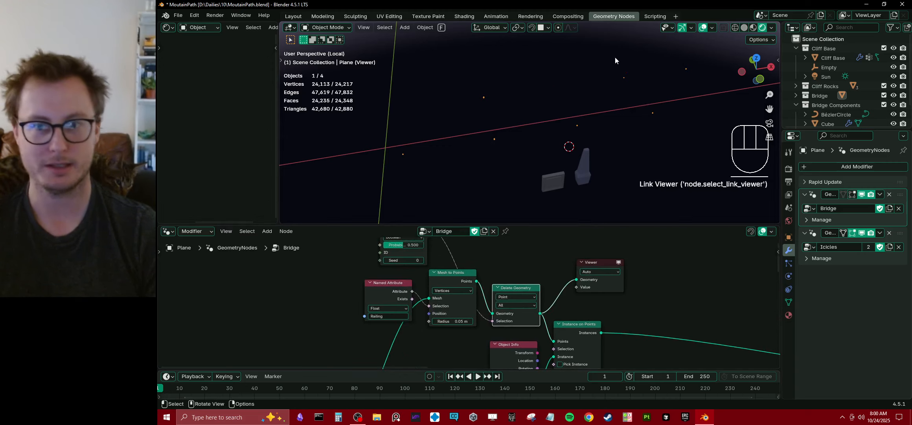
Step: Preview the Instance on Points output through the Viewer and inspect the pillar instances along the bridge
{"action": "middle_click_drag", "start_coordinate": [640, 316], "coordinate": [579, 247]}
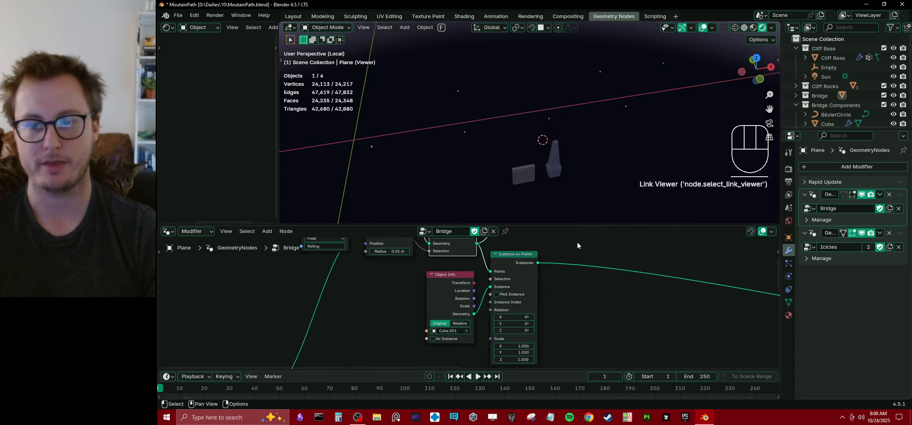
{"action": "left_click", "coordinate": [515, 260], "text": "ctrl+shift"}
{"action": "middle_click_drag", "start_coordinate": [575, 166], "coordinate": [574, 132]}
{"action": "scroll", "coordinate": [587, 93], "scroll_direction": "down", "scroll_amount": 4}
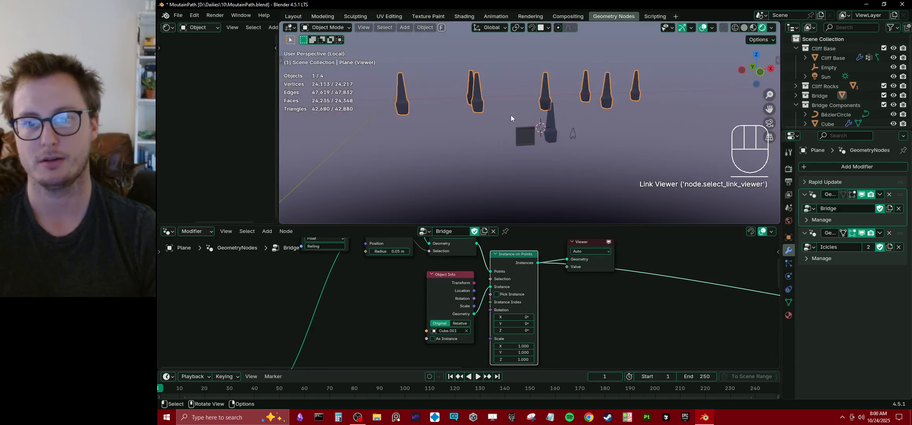
Step: Preview the output of the Delete Geometry node that feeds Mesh to Curve through the Viewer and inspect the railing edges
{"action": "middle_click_drag", "start_coordinate": [511, 115], "coordinate": [512, 127]}
{"action": "scroll", "coordinate": [581, 289], "scroll_direction": "down", "scroll_amount": 4}
{"action": "middle_click_drag", "start_coordinate": [712, 291], "coordinate": [606, 272]}
{"action": "middle_click_drag", "start_coordinate": [676, 289], "coordinate": [494, 253]}
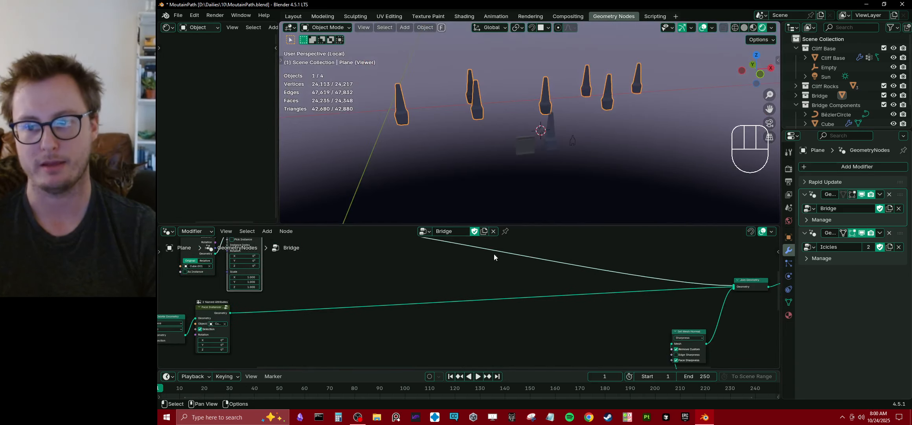
{"action": "scroll", "coordinate": [425, 277], "scroll_direction": "down", "scroll_amount": 2}
{"action": "middle_click_drag", "start_coordinate": [424, 277], "coordinate": [565, 290]}
{"action": "scroll", "coordinate": [437, 271], "scroll_direction": "down", "scroll_amount": 1}
{"action": "middle_click_drag", "start_coordinate": [452, 288], "coordinate": [483, 287]}
{"action": "scroll", "coordinate": [454, 299], "scroll_direction": "up", "scroll_amount": 5}
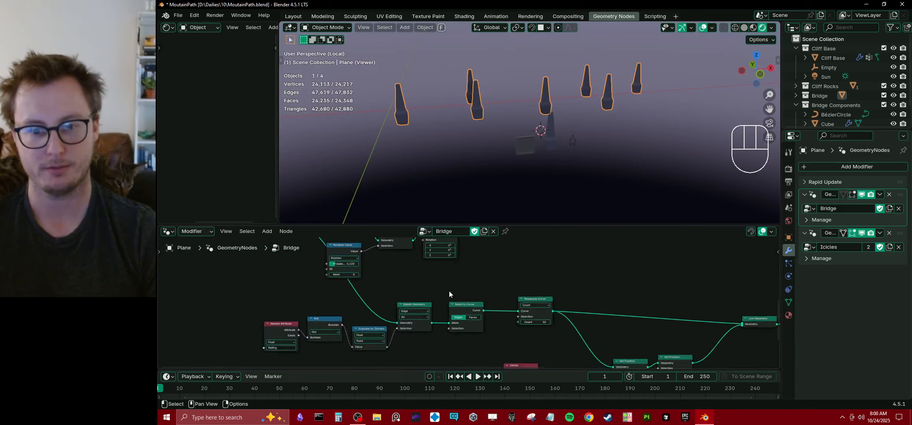
{"action": "middle_click_drag", "start_coordinate": [410, 292], "coordinate": [458, 276]}
{"action": "scroll", "coordinate": [460, 280], "scroll_direction": "up", "scroll_amount": 2}
{"action": "left_click", "coordinate": [462, 288], "text": "ctrl+shift"}
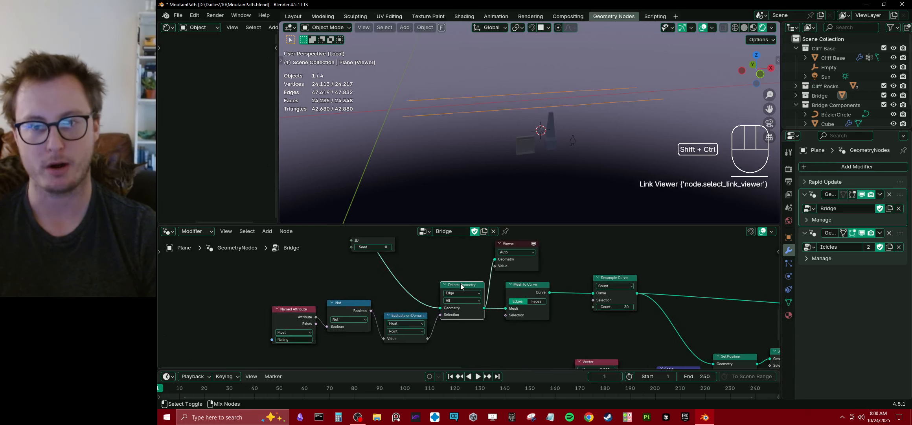
{"action": "middle_click_drag", "start_coordinate": [557, 109], "coordinate": [582, 130]}
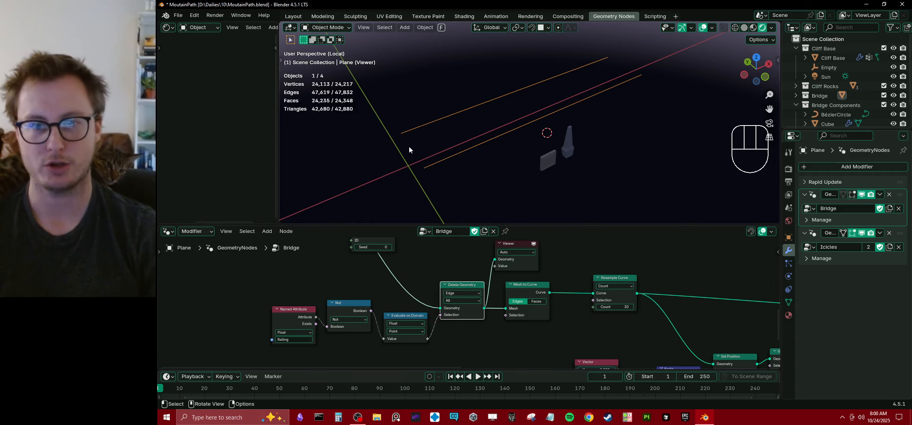
Step: Preview the Mesh to Curve output and the Resample Curve output through the Viewer
{"action": "middle_click_drag", "start_coordinate": [527, 280], "coordinate": [512, 279]}
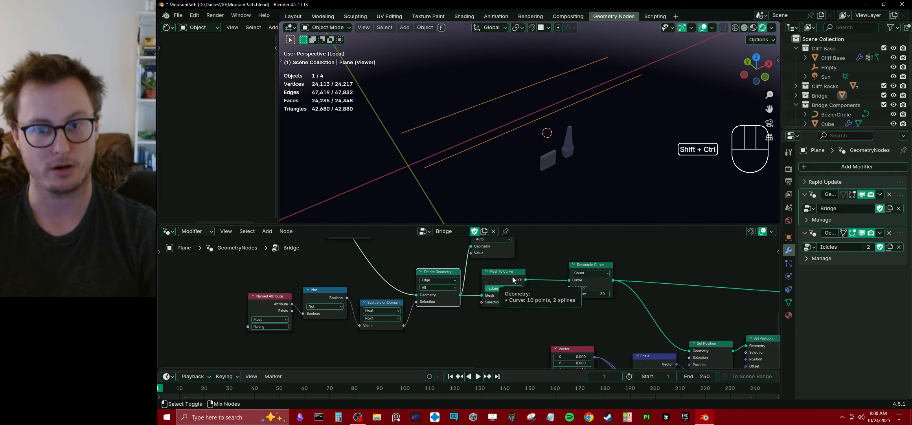
{"action": "left_click", "coordinate": [513, 280], "text": "ctrl+shift"}
{"action": "middle_click_drag", "start_coordinate": [604, 297], "coordinate": [547, 274]}
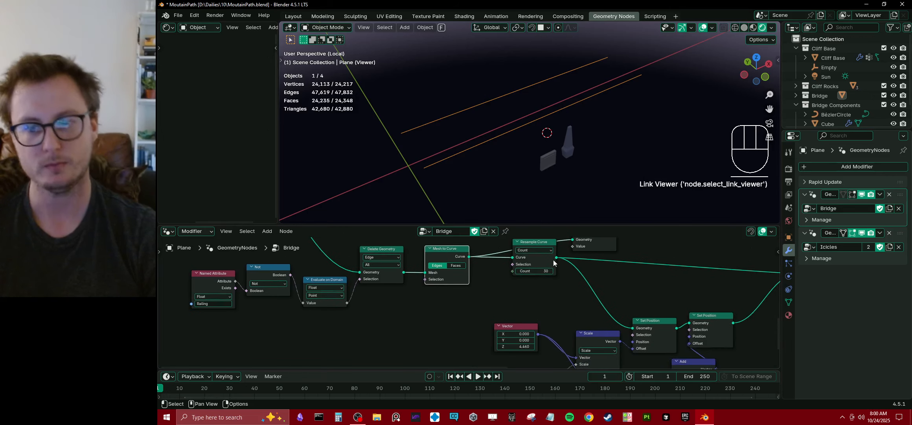
{"action": "left_click", "coordinate": [550, 263], "text": "ctrl+shift"}
Step: Preview the output of the first Set Position node after Resample Curve through the Viewer and inspect the curves
{"action": "middle_click_drag", "start_coordinate": [609, 305], "coordinate": [552, 287]}
{"action": "scroll", "coordinate": [548, 299], "scroll_direction": "down", "scroll_amount": 2}
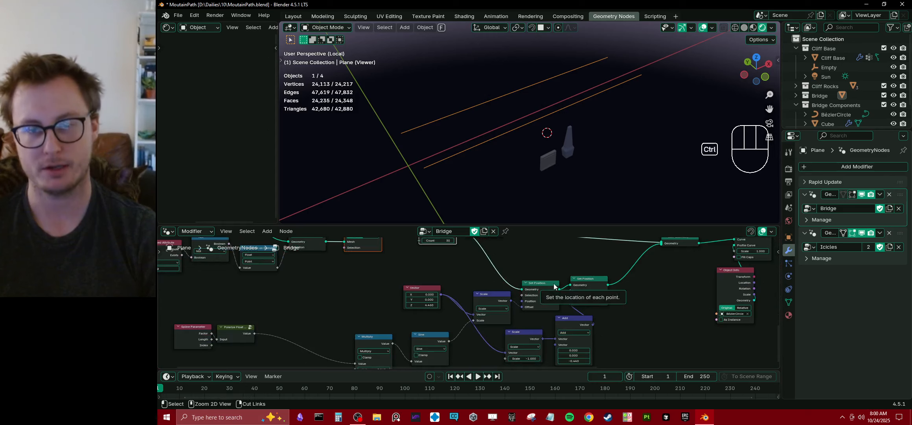
{"action": "left_click", "coordinate": [554, 285], "text": "ctrl+shift"}
{"action": "middle_click_drag", "start_coordinate": [574, 201], "coordinate": [539, 139]}
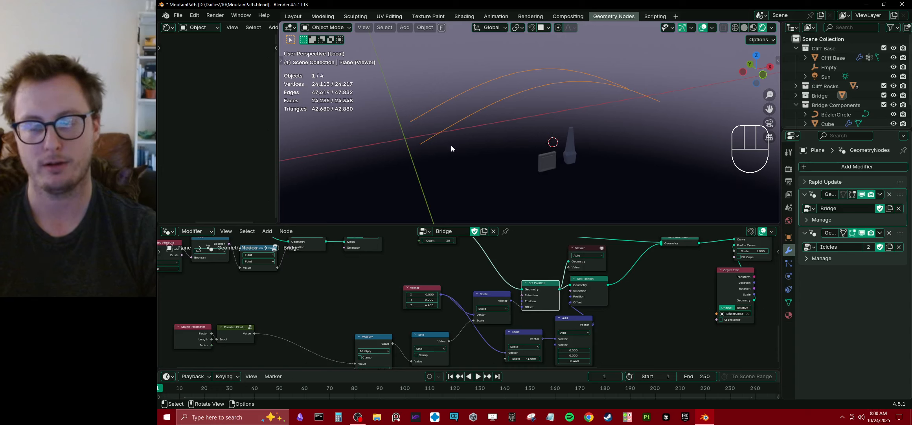
Step: Nudge the Vector node that feeds the Scale nodes, and spread the Spline Parameter and Polarize Float nodes apart
{"action": "scroll", "coordinate": [527, 281], "scroll_direction": "up", "scroll_amount": 4}
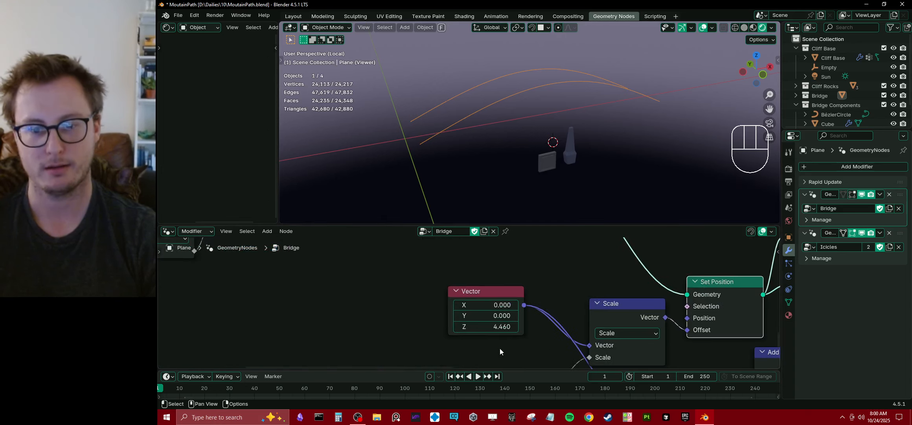
{"action": "left_click_drag", "start_coordinate": [494, 285], "coordinate": [494, 280]}
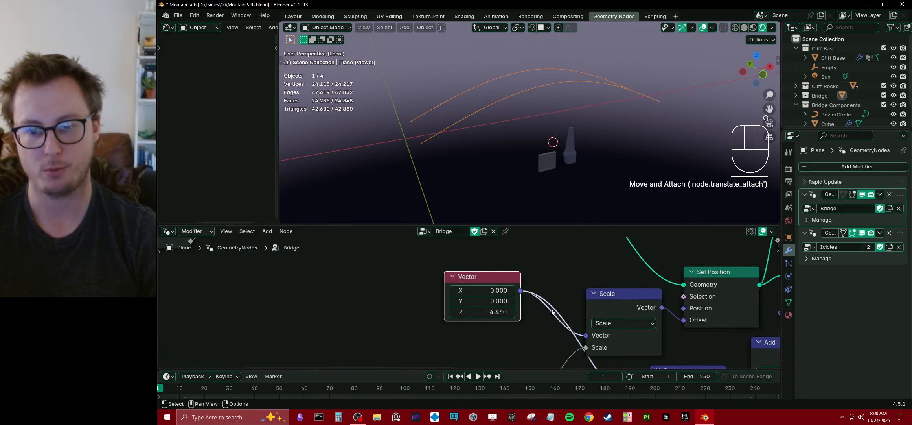
{"action": "scroll", "coordinate": [439, 342], "scroll_direction": "down", "scroll_amount": 1}
{"action": "middle_click_drag", "start_coordinate": [440, 339], "coordinate": [484, 293]}
{"action": "scroll", "coordinate": [481, 293], "scroll_direction": "down", "scroll_amount": 1}
{"action": "middle_click_drag", "start_coordinate": [343, 298], "coordinate": [539, 283]}
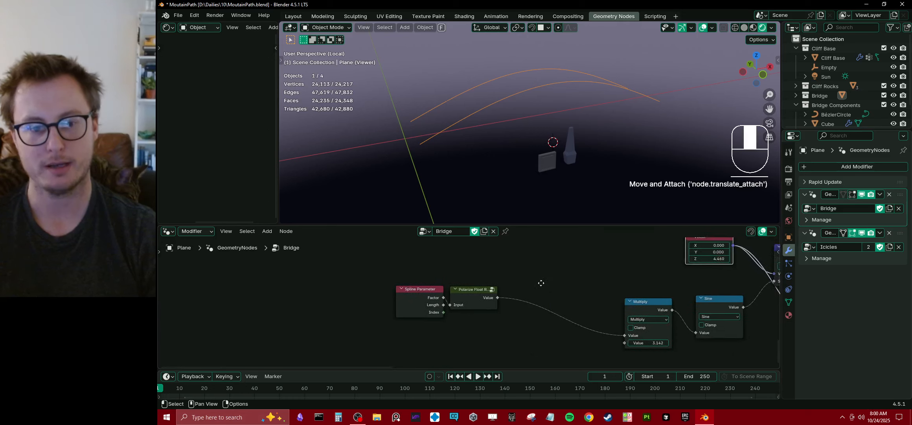
{"action": "scroll", "coordinate": [454, 303], "scroll_direction": "up", "scroll_amount": 1}
{"action": "left_click_drag", "start_coordinate": [430, 315], "coordinate": [360, 315]}
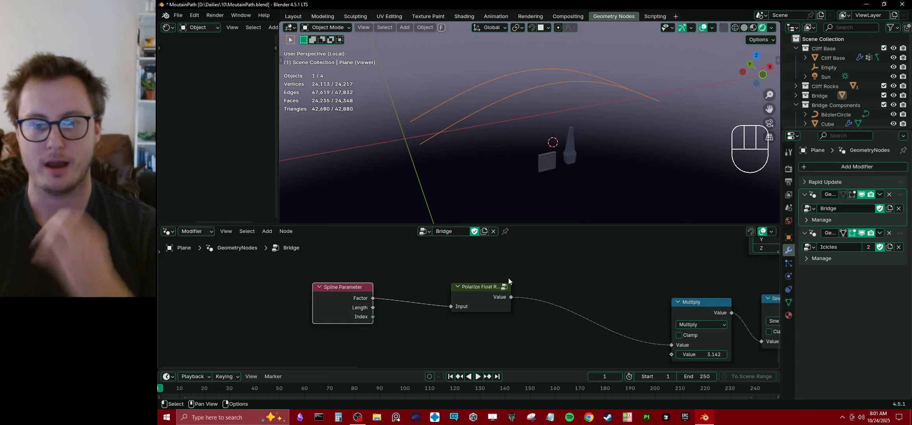
{"action": "left_click_drag", "start_coordinate": [476, 298], "coordinate": [457, 294]}
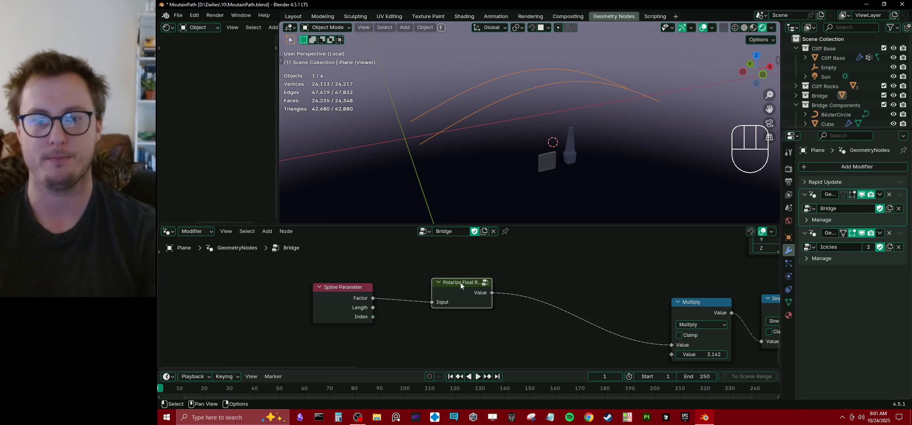
Step: Move the Spline Parameter node beside the Polarize Float node, and shift both together closer to the Multiply node
{"action": "left_click", "coordinate": [346, 297]}
{"action": "key", "text": "g"}
{"action": "left_click", "coordinate": [399, 275]}
{"action": "key", "text": "b"}
{"action": "left_click_drag", "start_coordinate": [398, 280], "coordinate": [519, 321]}
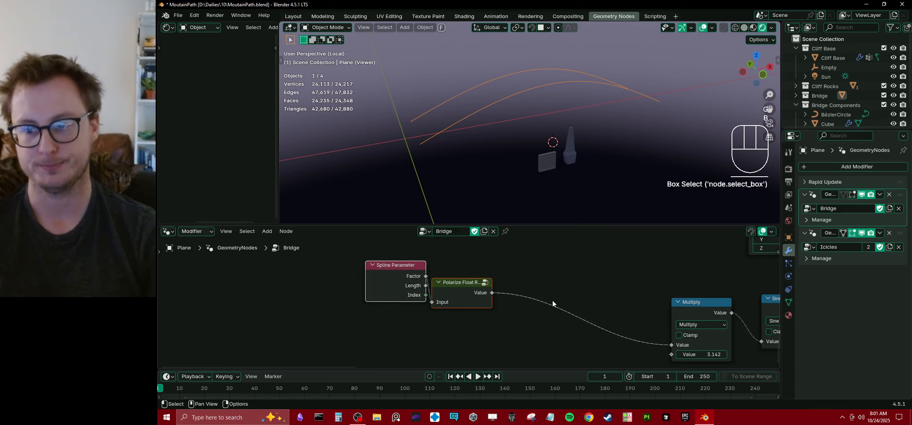
{"action": "middle_click_drag", "start_coordinate": [552, 300], "coordinate": [433, 290]}
{"action": "key", "text": "g"}
{"action": "left_click", "coordinate": [510, 305]}
Step: Mute the Multiply and Sine nodes together to compare the railing curve's shape, and unmute them
{"action": "middle_click_drag", "start_coordinate": [623, 272], "coordinate": [577, 275]}
{"action": "left_click", "coordinate": [555, 294]}
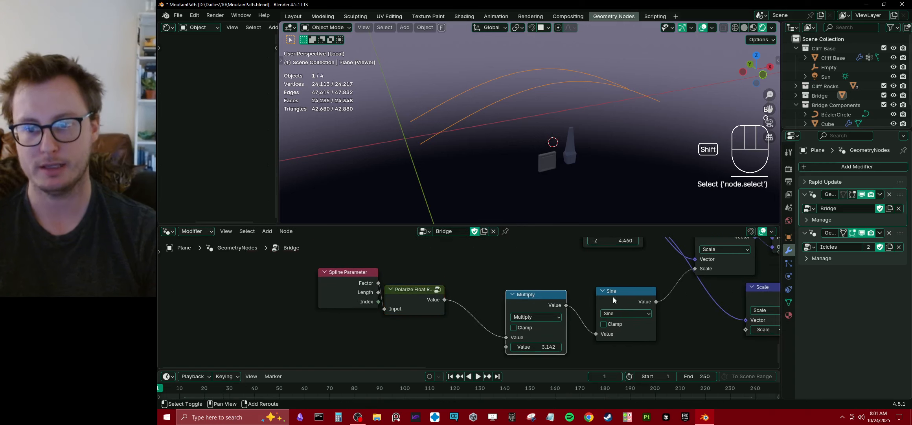
{"action": "left_click", "coordinate": [614, 296], "text": "shift"}
{"action": "key", "text": "m"}
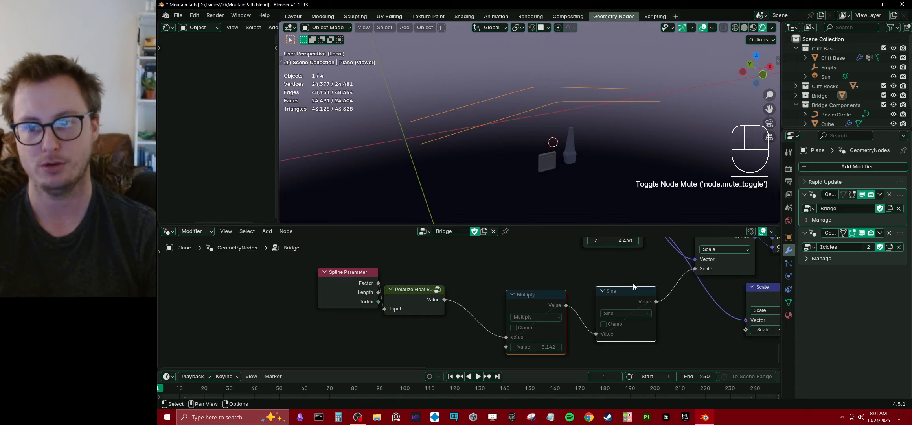
{"action": "key", "text": "m"}
{"action": "middle_click_drag", "start_coordinate": [626, 297], "coordinate": [563, 286]}
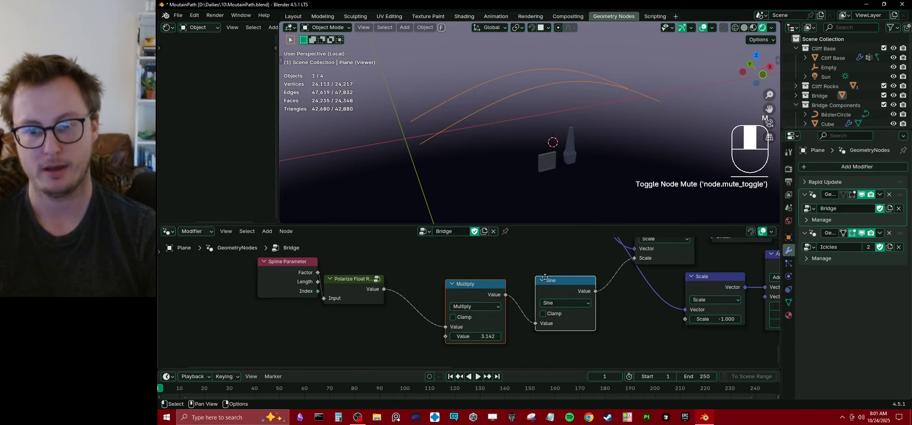
Step: Move the Multiply node right beside the Sine node
{"action": "left_click", "coordinate": [481, 290]}
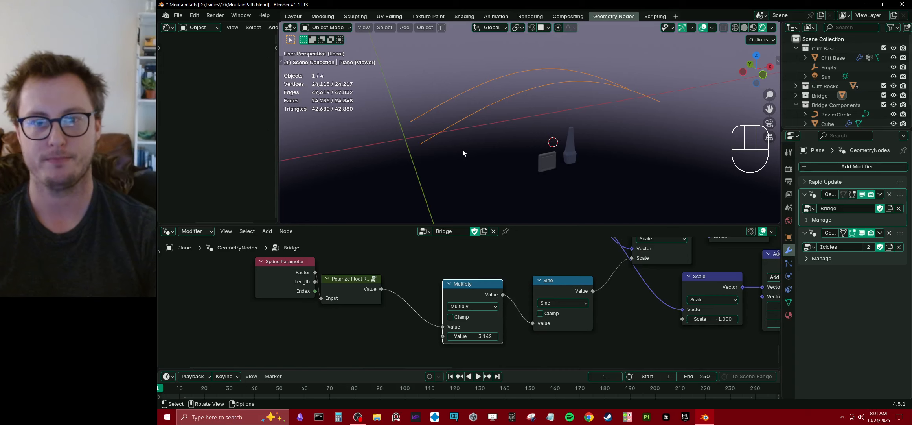
{"action": "left_click", "coordinate": [474, 289]}
{"action": "key", "text": "g"}
{"action": "key", "text": "g"}
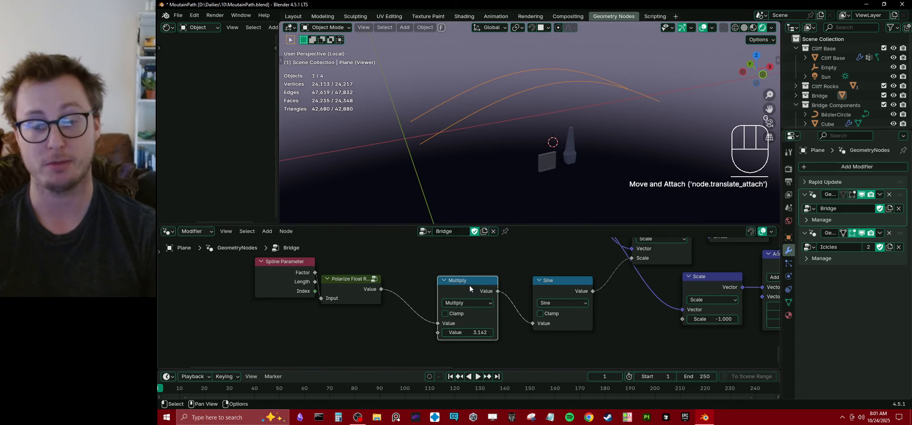
{"action": "left_click", "coordinate": [463, 283]}
{"action": "key", "text": "g"}
{"action": "left_click", "coordinate": [496, 282]}
Step: Move the Sine node slightly closer to the upper Scale node and deselect it
{"action": "middle_click_drag", "start_coordinate": [562, 290], "coordinate": [493, 284]}
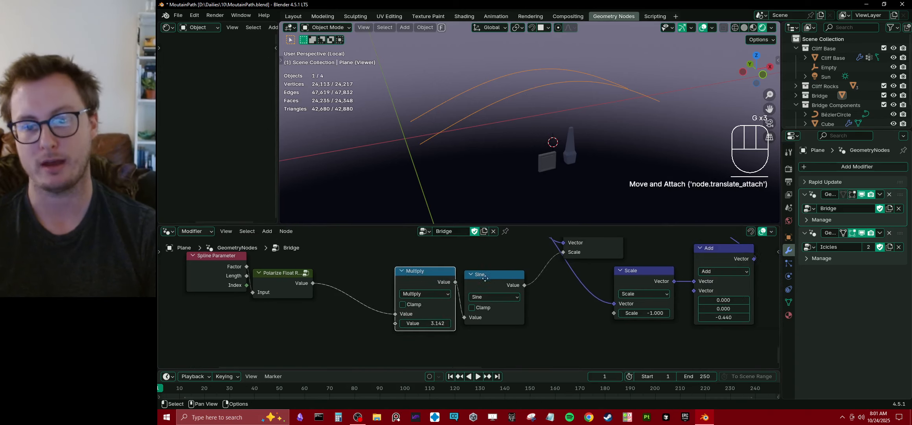
{"action": "left_click", "coordinate": [493, 284]}
{"action": "key", "text": "g"}
{"action": "scroll", "coordinate": [506, 272], "scroll_direction": "down", "scroll_amount": 3}
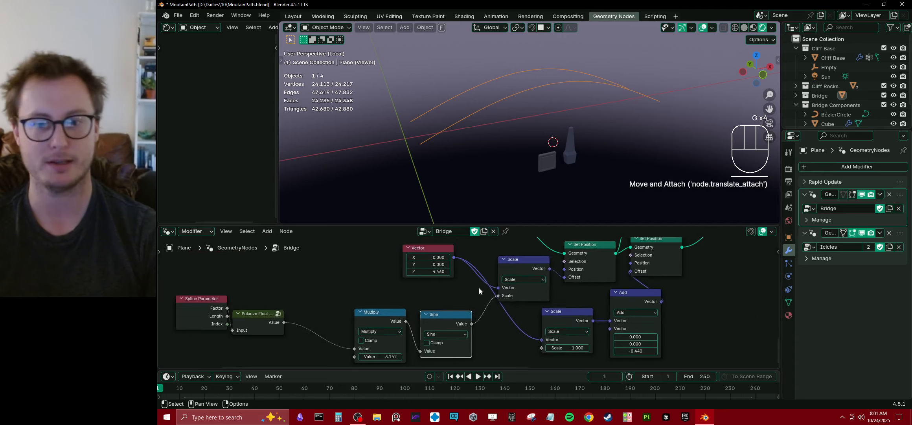
{"action": "left_click", "coordinate": [387, 282]}
{"action": "middle_click_drag", "start_coordinate": [476, 281], "coordinate": [431, 308]}
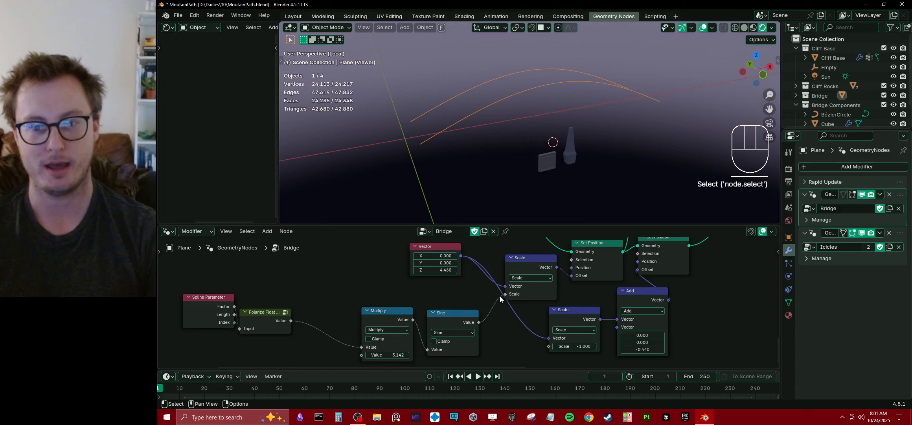